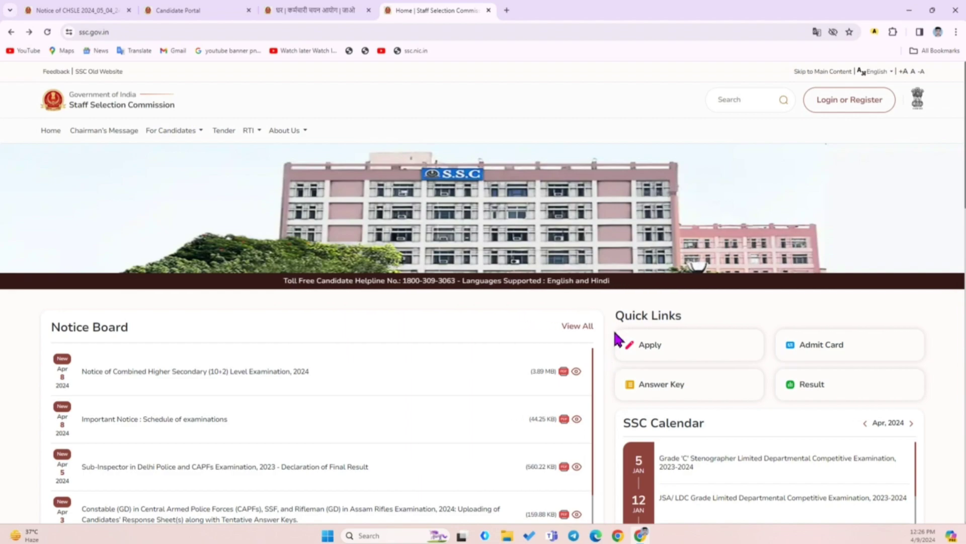
Switch from the SSC home page to the CHSLE 2024 notice PDF
middle_click(611, 345)
scroll(609, 373, "down", 4)
scroll(610, 374, "up", 6)
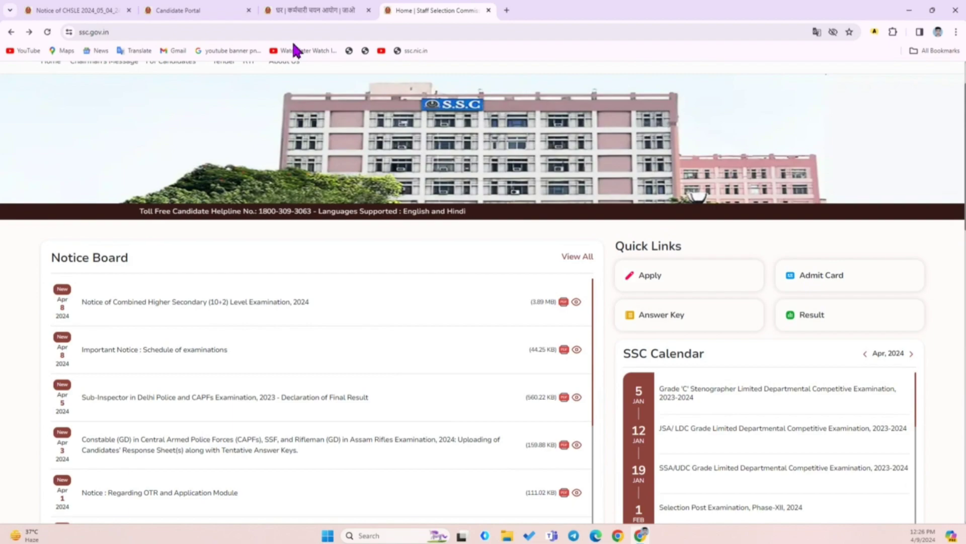
left_click(76, 10)
scroll(494, 219, "up", 5)
Review the notice's application, last-date, fee-payment and correction-window dates, then return to the SSC home page
scroll(495, 219, "up", 10)
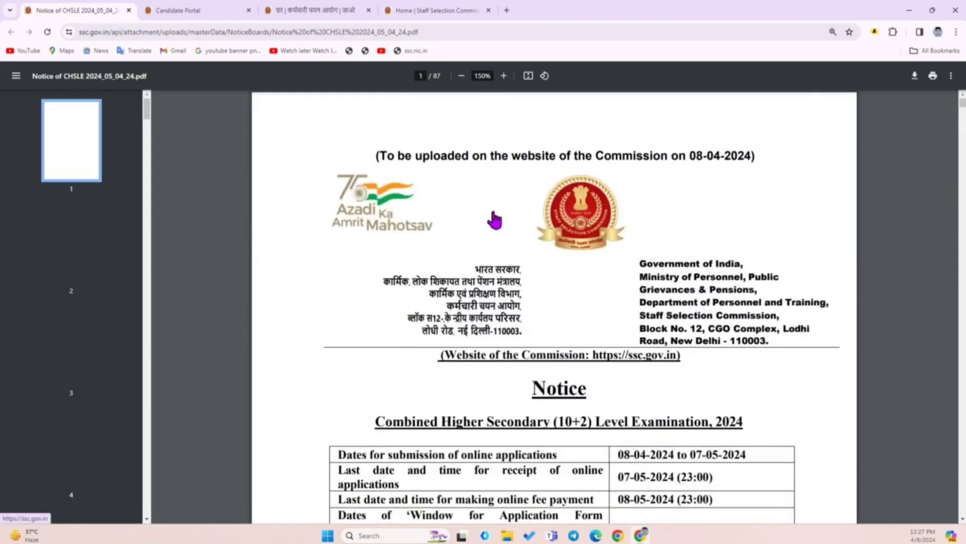
scroll(654, 213, "down", 4)
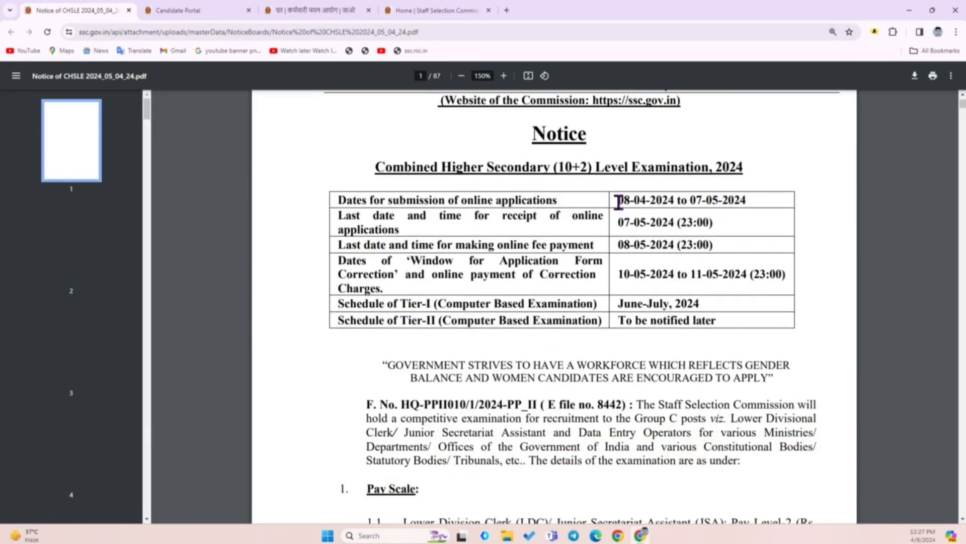
left_click_drag(617, 200, 746, 201)
left_click_drag(618, 224, 757, 222)
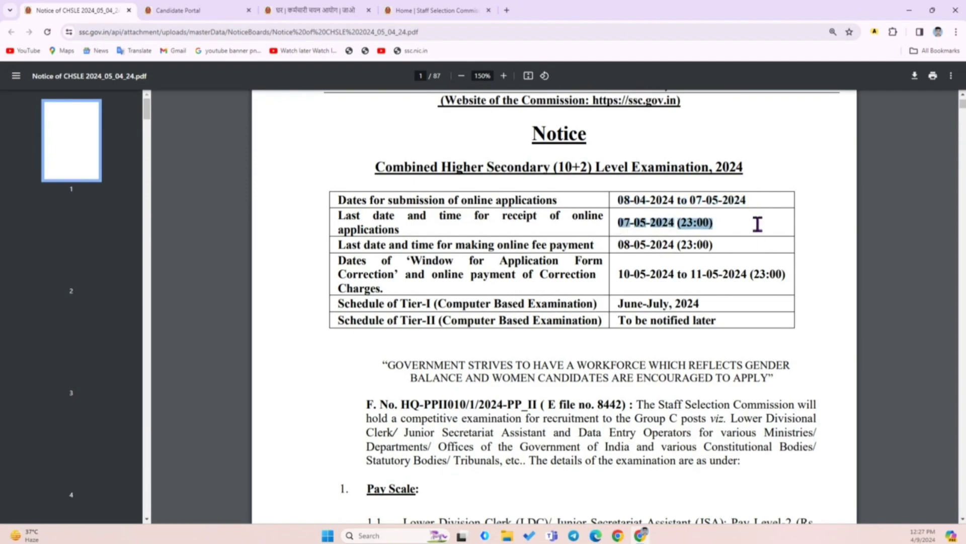
left_click_drag(621, 247, 741, 246)
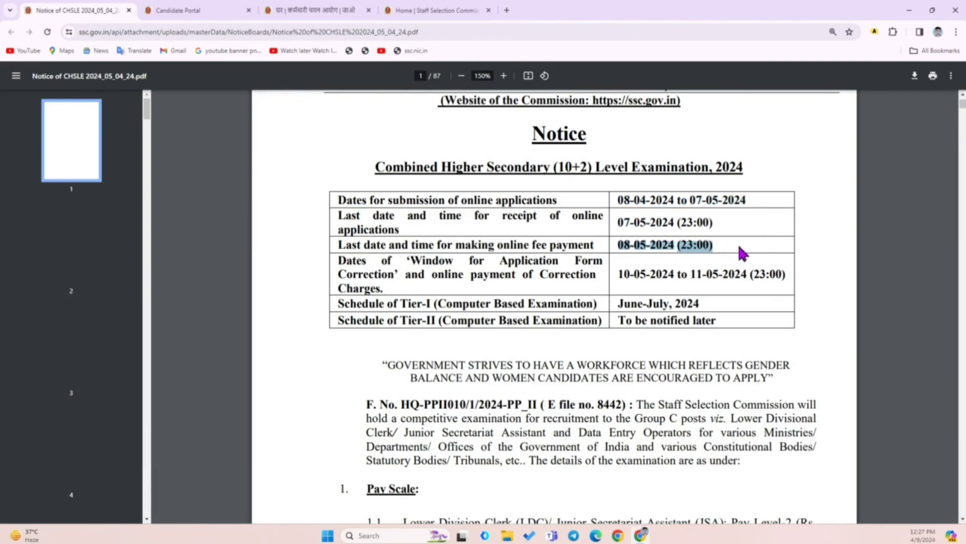
left_click_drag(621, 275, 763, 289)
left_click(417, 9)
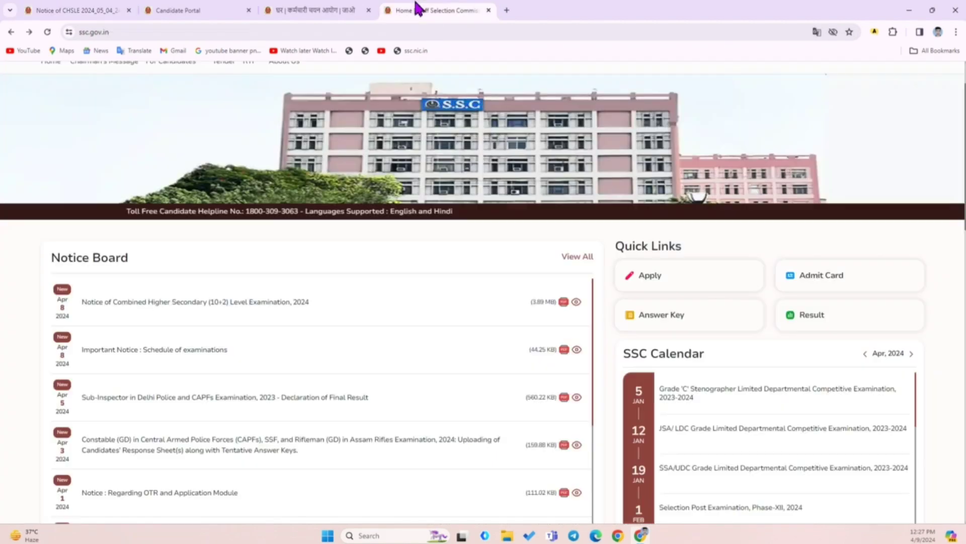
Open the candidate login dialog and choose Register Now under New User
middle_click(607, 243)
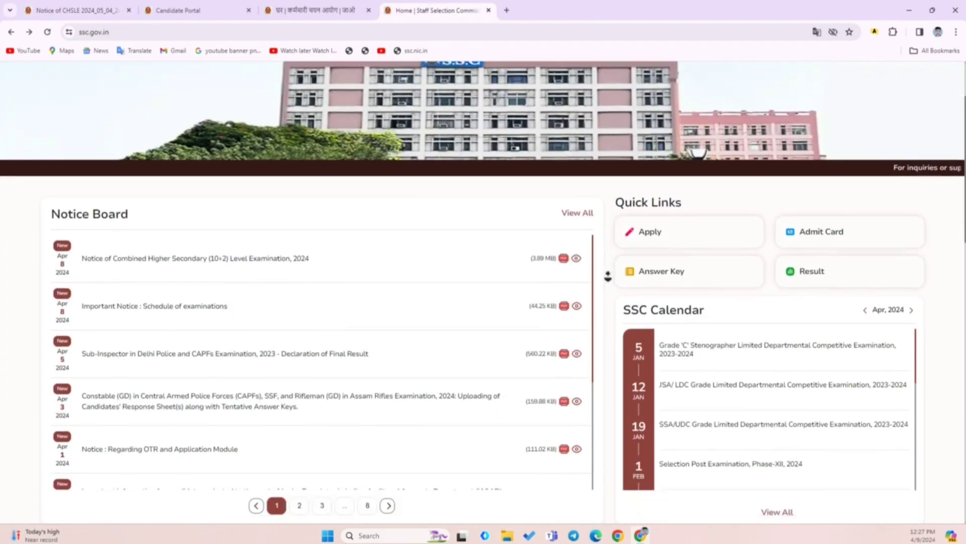
scroll(611, 279, "up", 3)
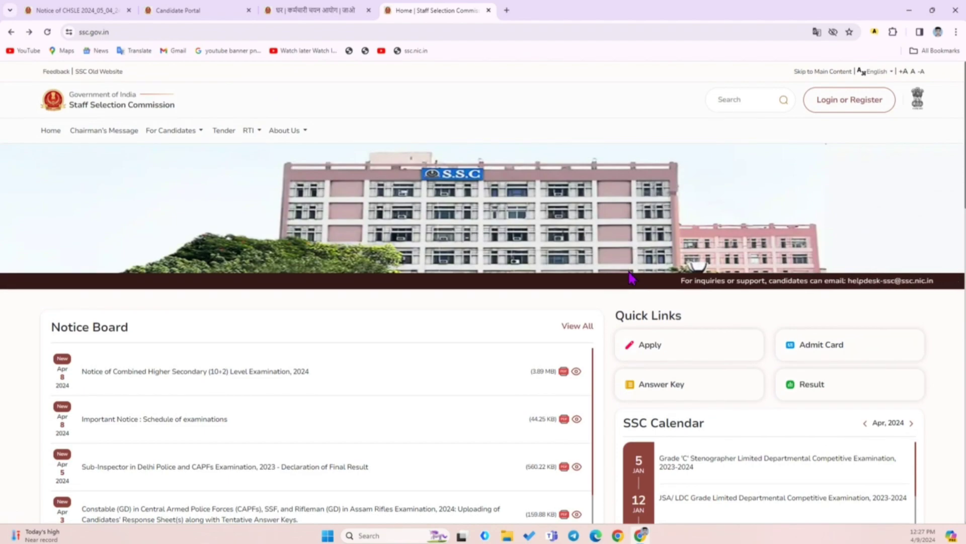
left_click(828, 107)
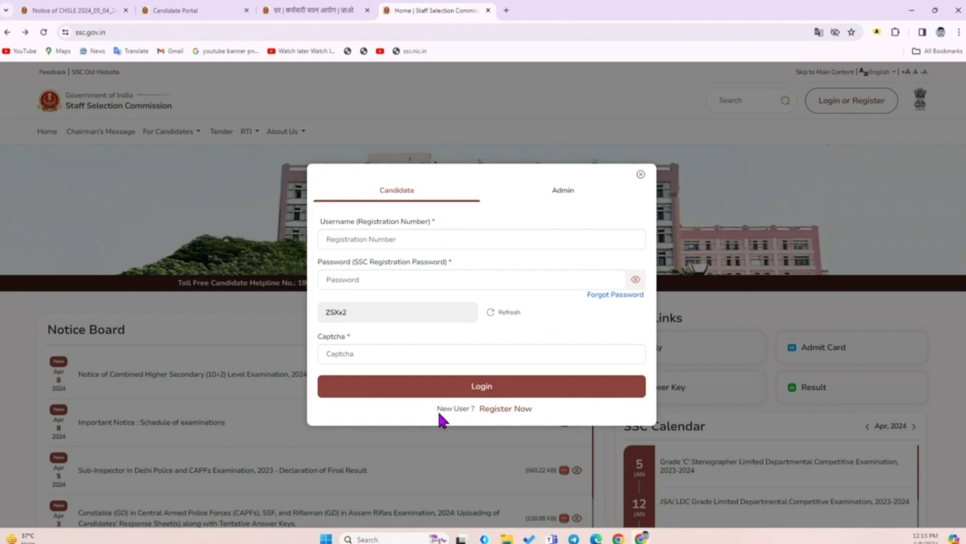
left_click_drag(439, 414, 535, 426)
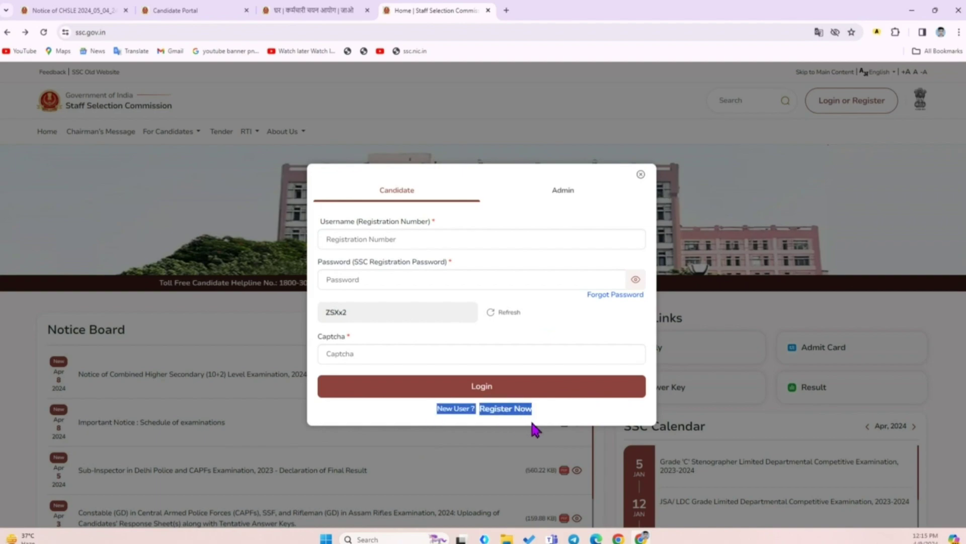
left_click(536, 422)
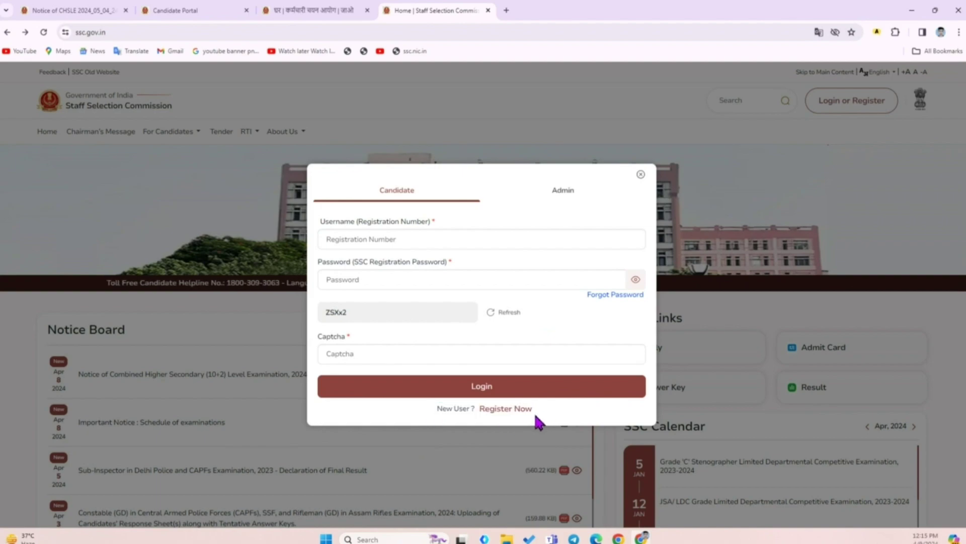
left_click(501, 412)
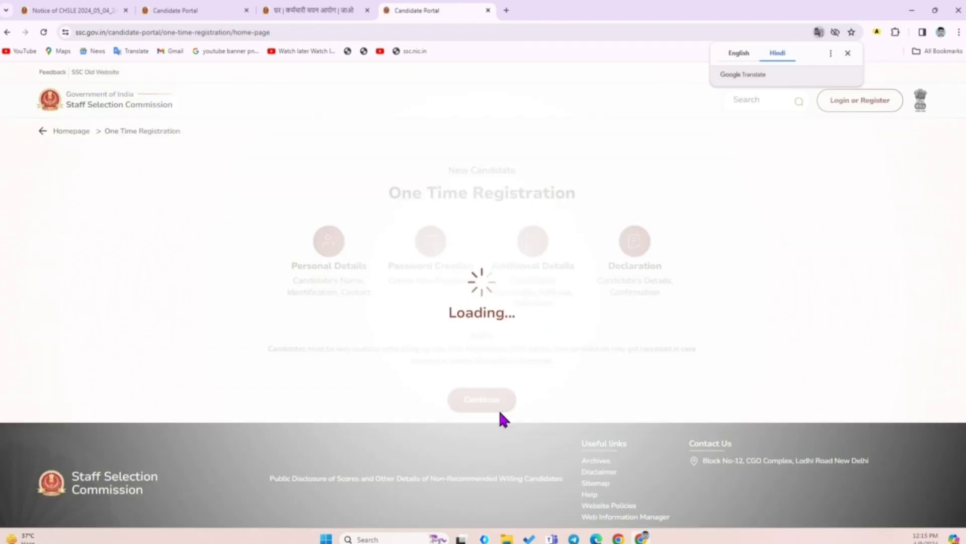
Dismiss the page translation offer and continue from the registration steps overview to Personal Details
left_click(739, 53)
left_click(848, 54)
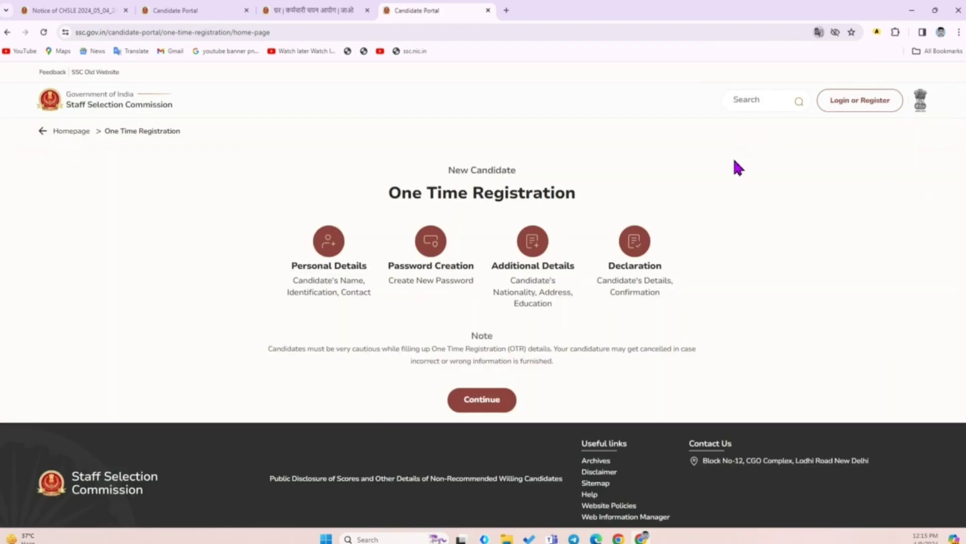
scroll(734, 201, "down", 2)
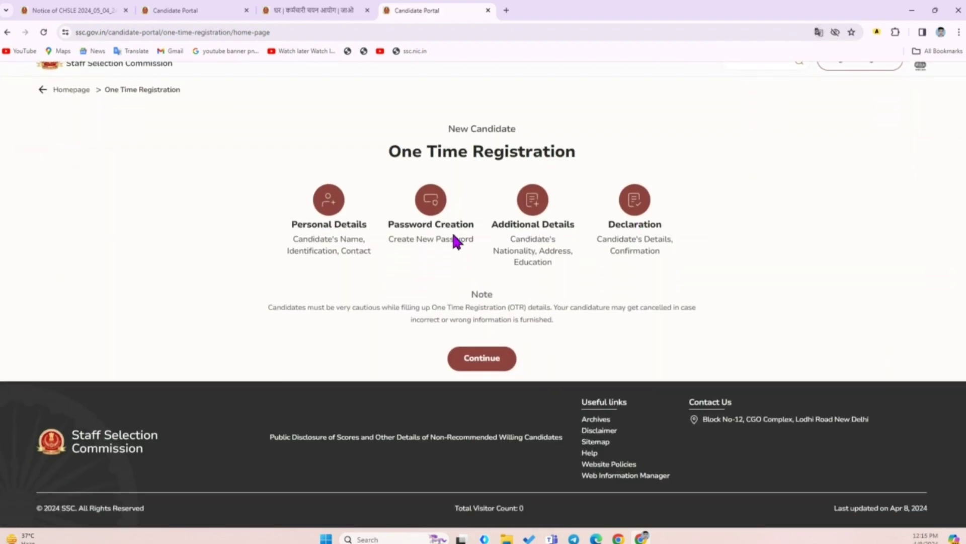
left_click_drag(291, 221, 703, 233)
left_click(721, 222)
left_click(501, 357)
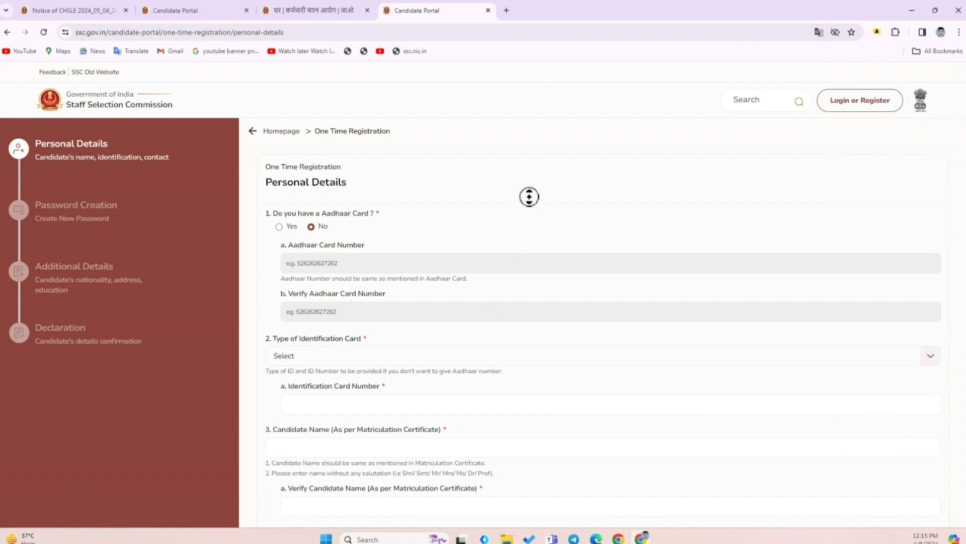
Look over the Personal Details form and its Aadhaar card question
scroll(526, 192, "down", 3)
scroll(543, 249, "up", 3)
scroll(538, 262, "down", 20)
scroll(545, 302, "up", 1)
scroll(543, 299, "up", 15)
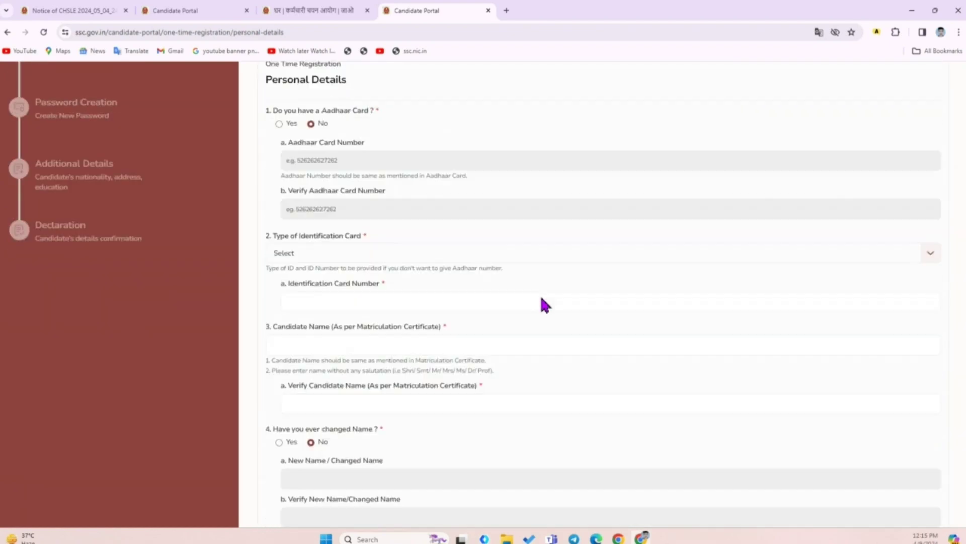
scroll(544, 304, "up", 2)
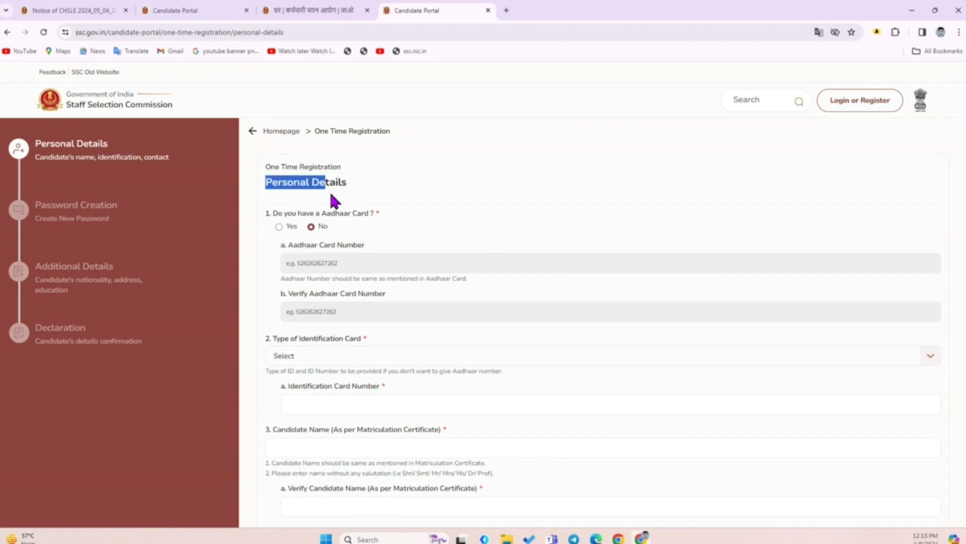
left_click(405, 243)
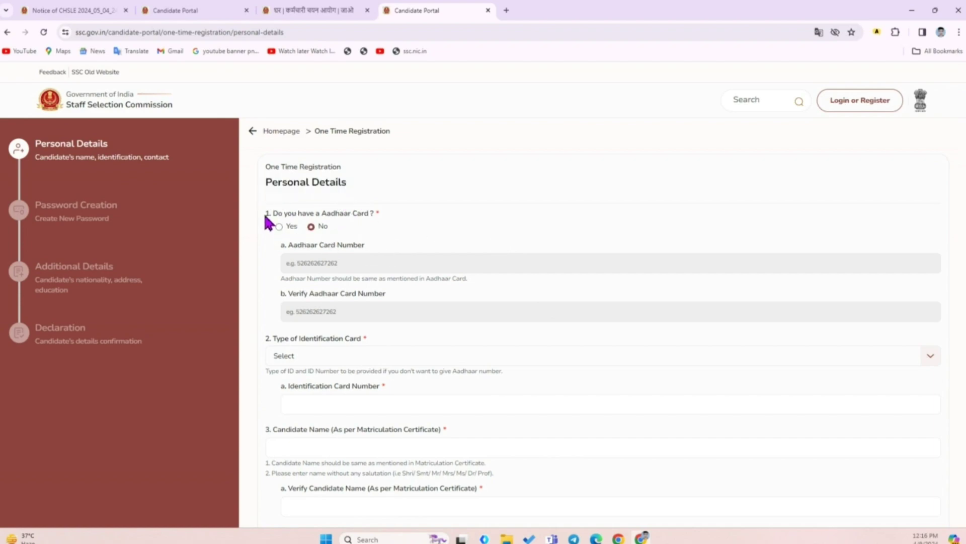
left_click_drag(265, 216, 378, 212)
left_click(389, 221)
Answer Yes to having an Aadhaar card and enter the candidate's 12-digit Aadhaar number
left_click(279, 226)
left_click(317, 263)
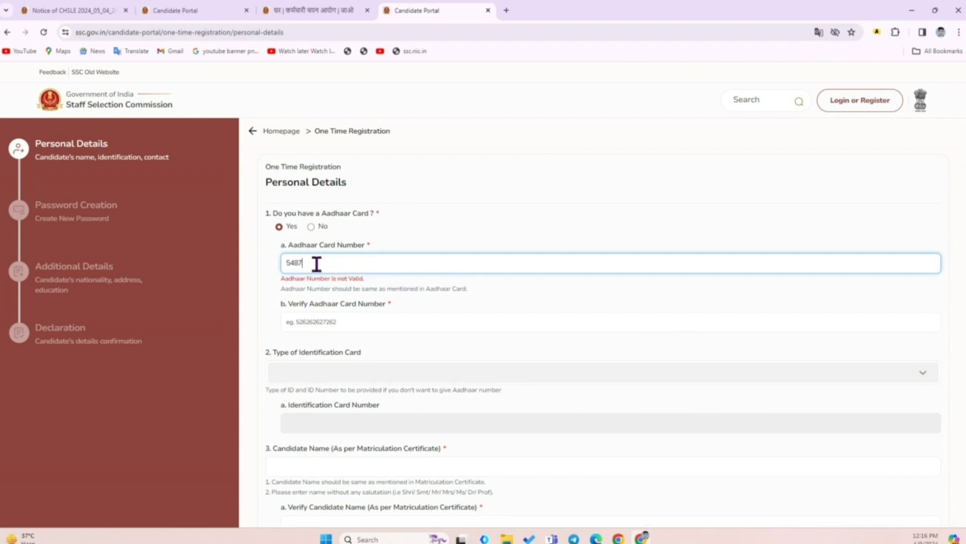
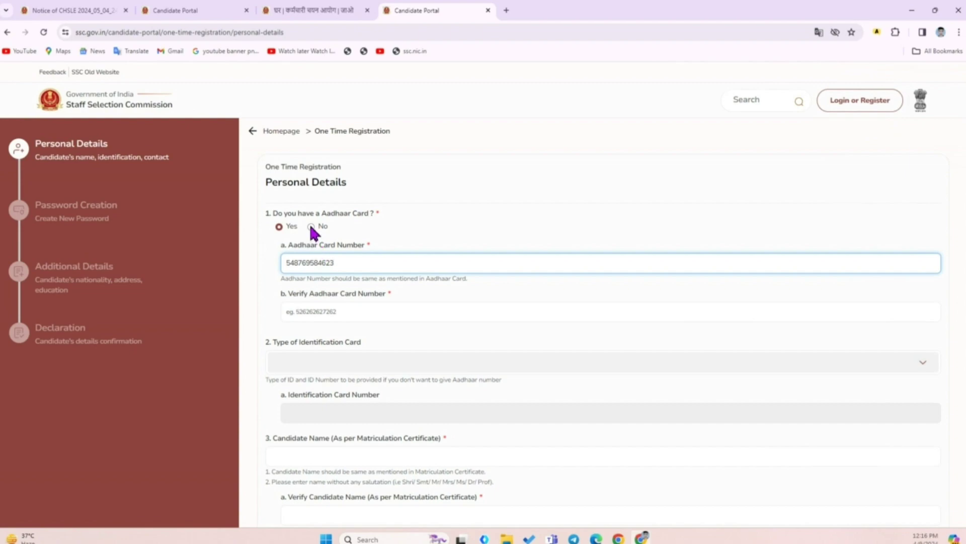
left_click(346, 312)
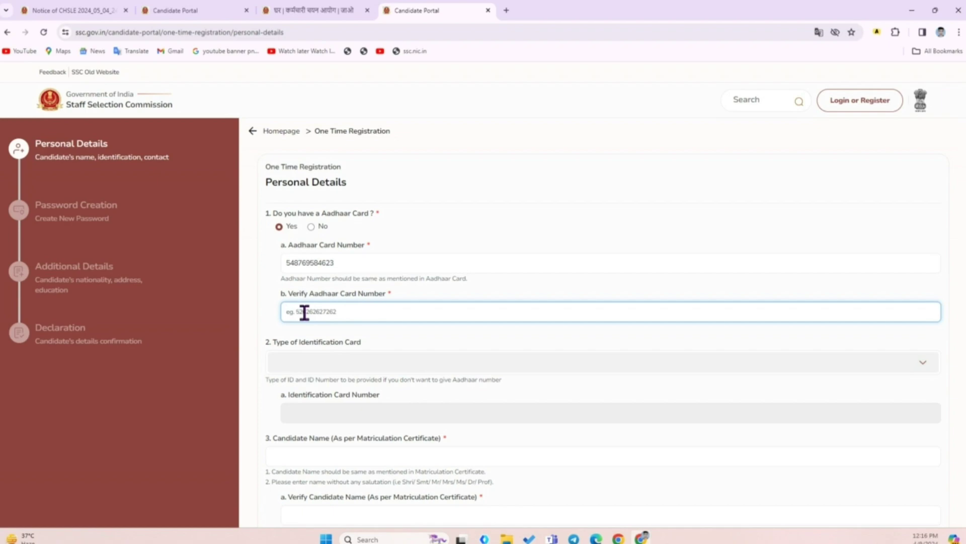
Check the accepted ID card types under the No Aadhaar option, then switch back to Yes
left_click(311, 225)
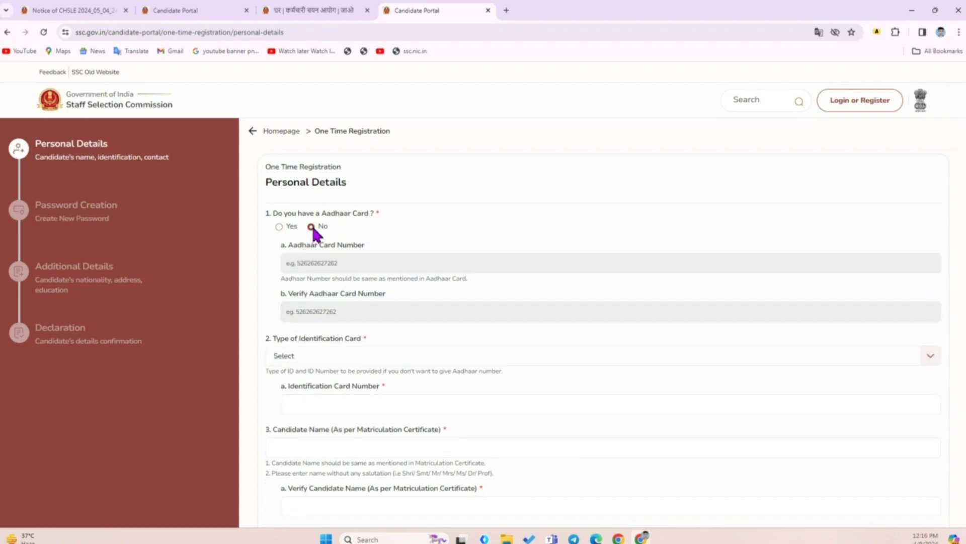
scroll(457, 243, "down", 2)
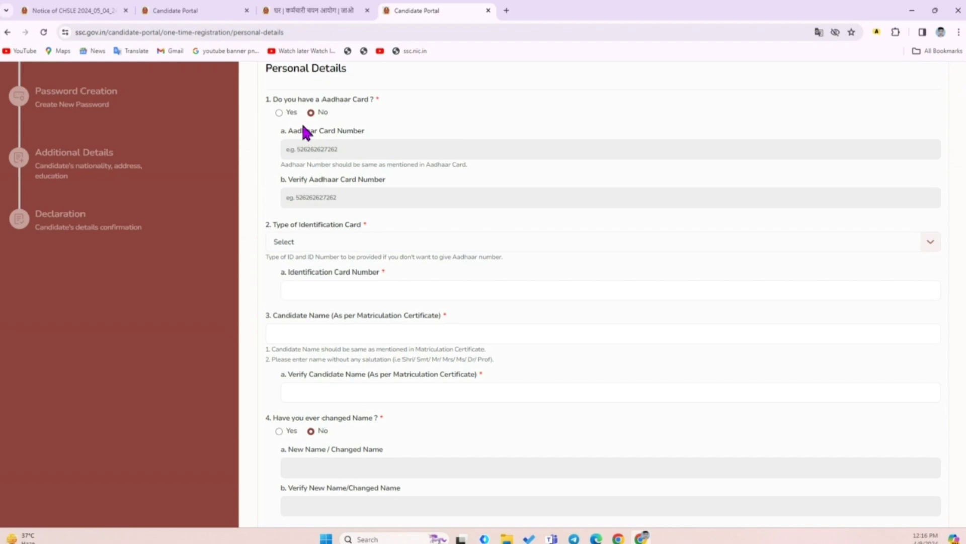
left_click(334, 243)
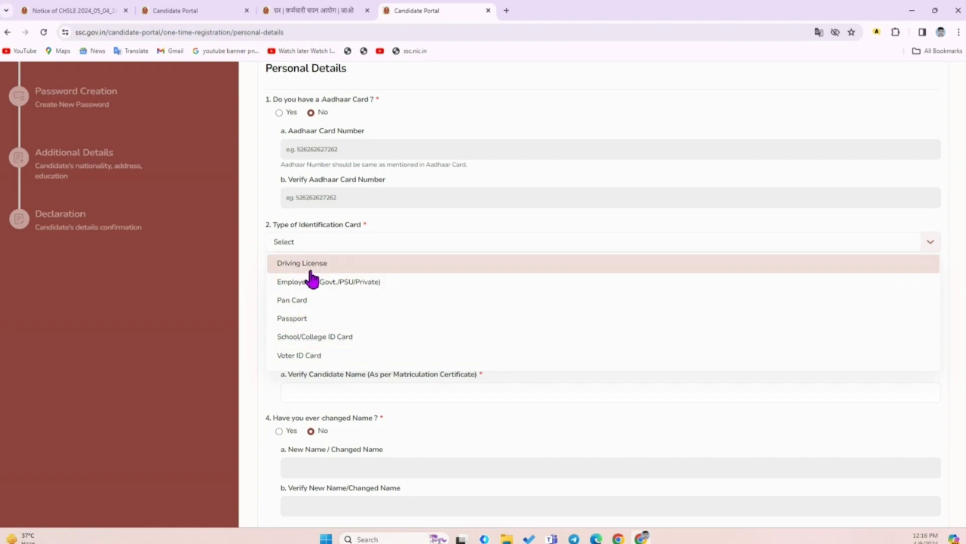
left_click(281, 225)
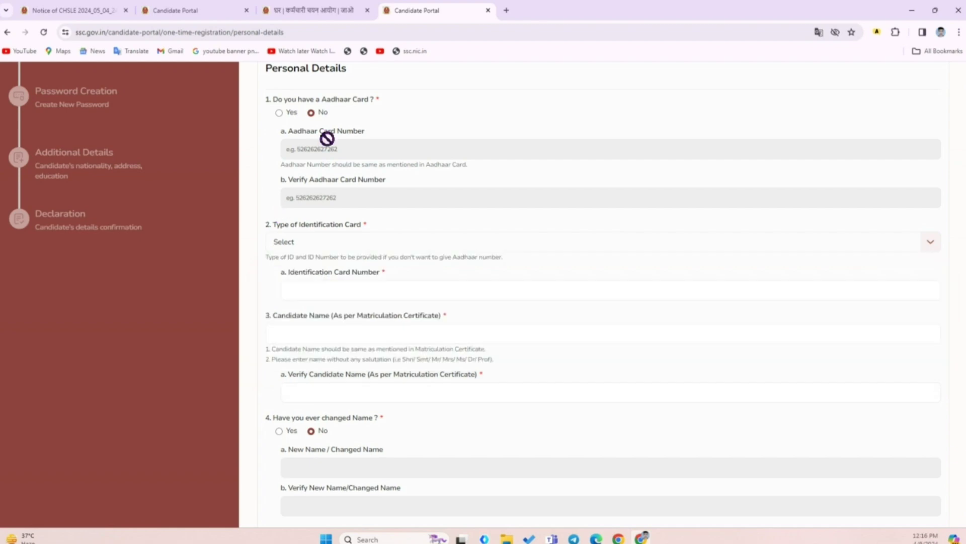
left_click(279, 112)
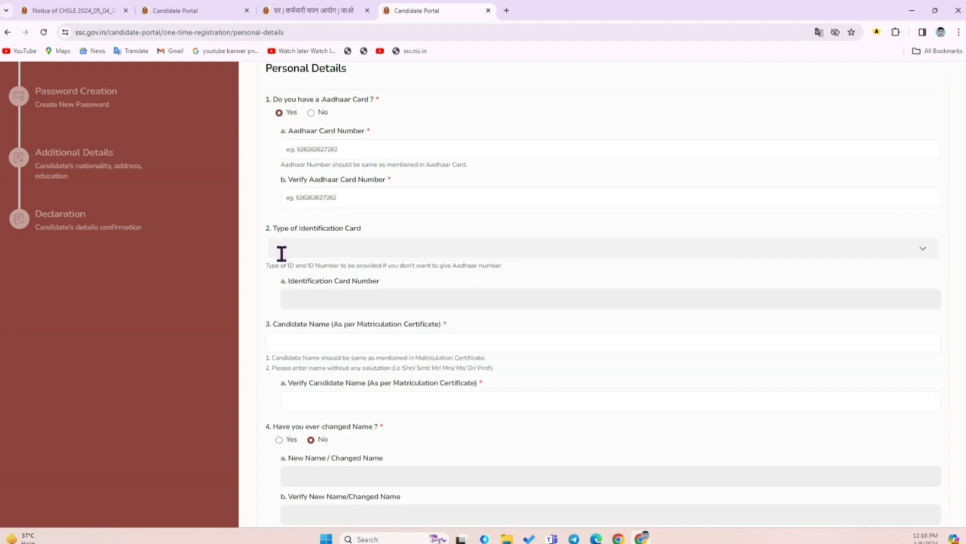
Go to the candidate's Name and Verify Name fields
scroll(401, 222, "down", 1)
scroll(402, 268, "down", 2)
left_click_drag(269, 208, 474, 213)
left_click(297, 226)
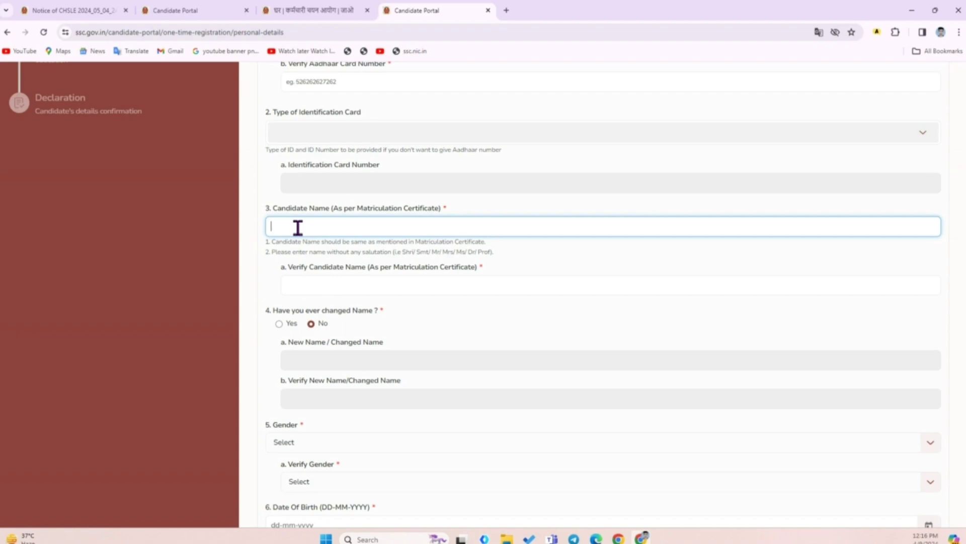
left_click(371, 293)
Try the changed-name option, then answer No to 'Have you ever changed Name?'
scroll(569, 240, "down", 3)
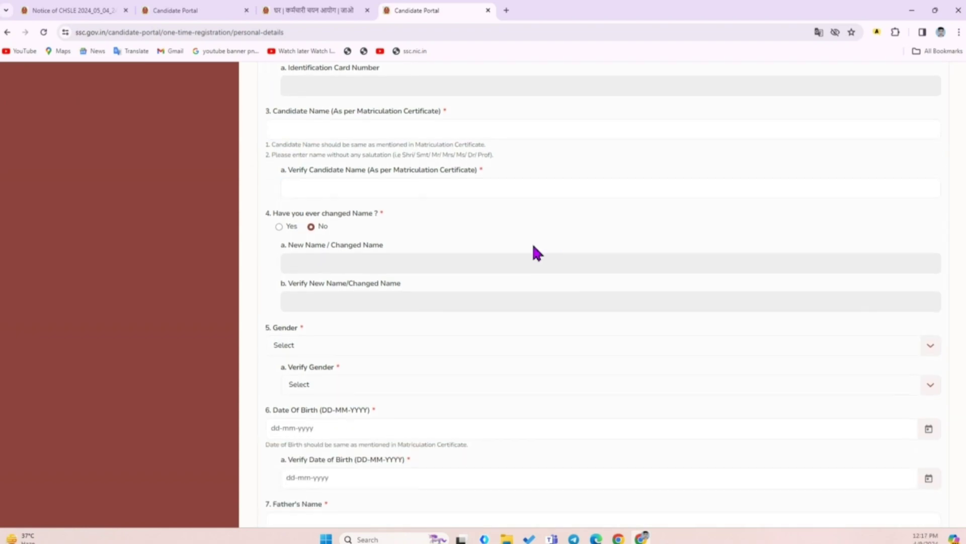
scroll(550, 148, "down", 1)
left_click_drag(266, 160, 403, 168)
left_click(402, 170)
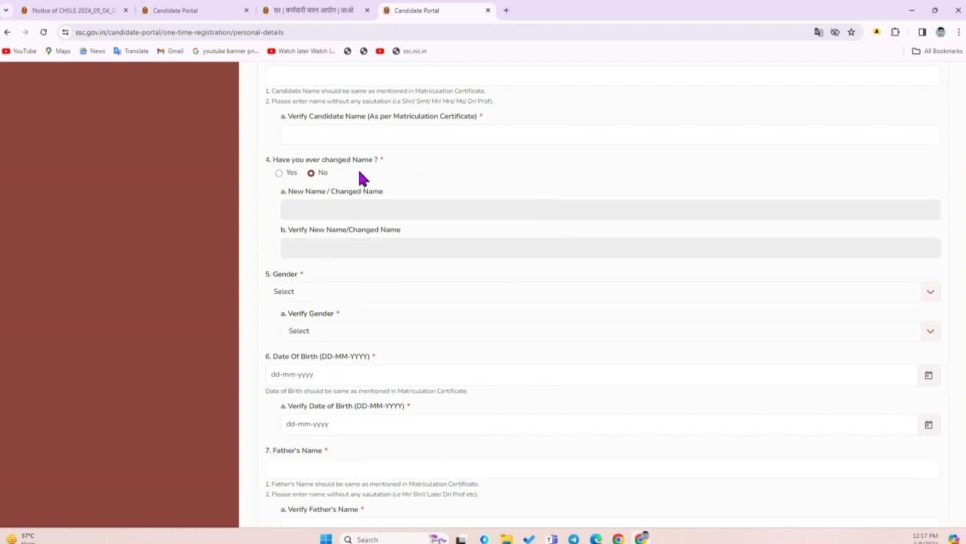
left_click(279, 172)
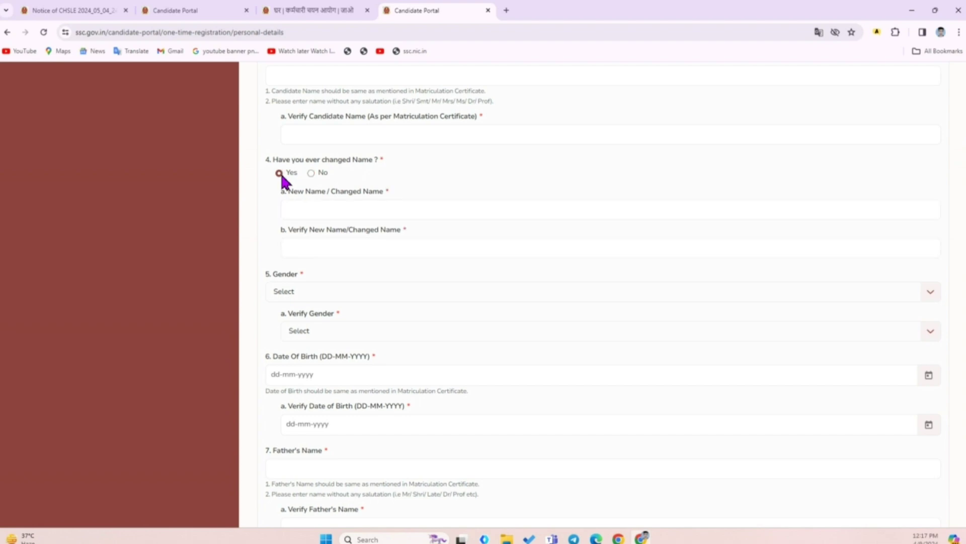
left_click(307, 214)
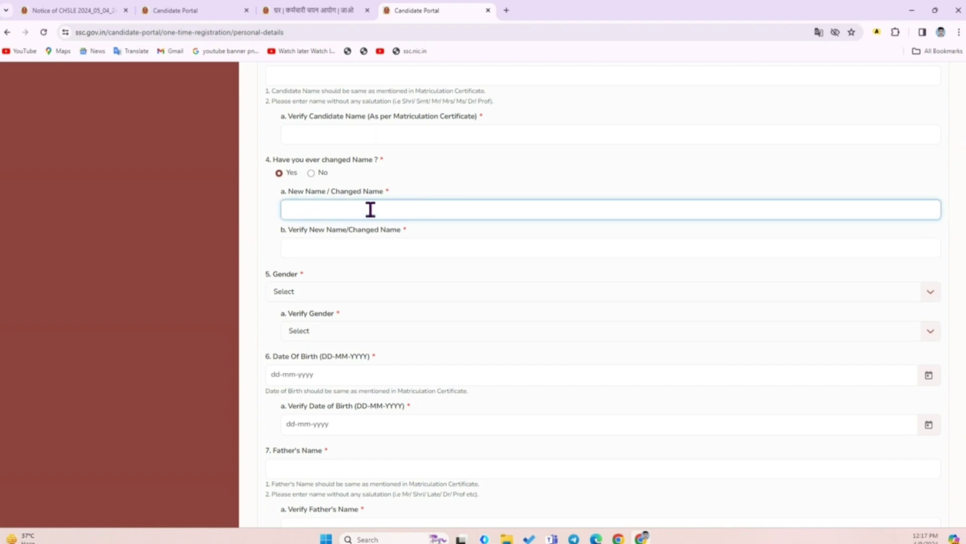
left_click(328, 254)
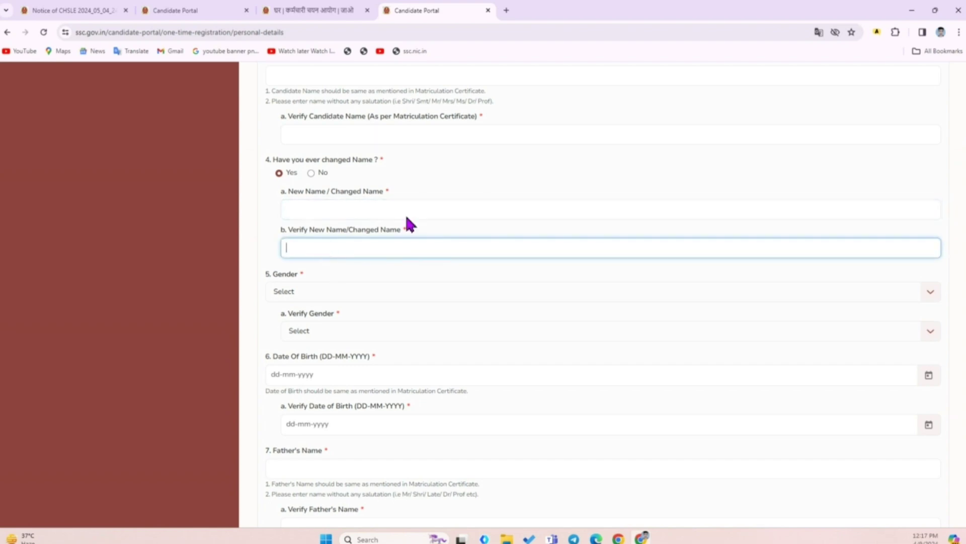
left_click(311, 172)
scroll(435, 201, "down", 2)
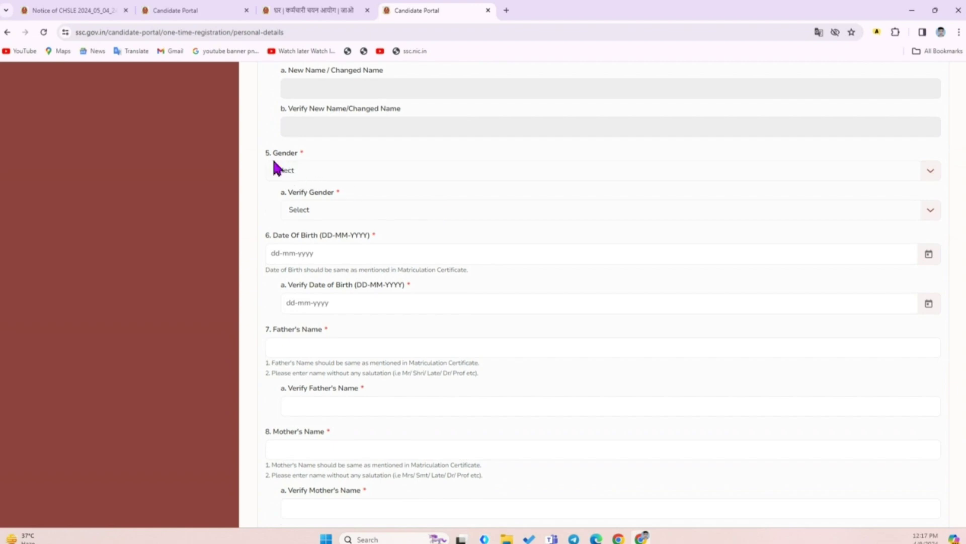
Set Gender and Verify Gender to Male
left_click_drag(265, 153, 306, 153)
left_click(305, 174)
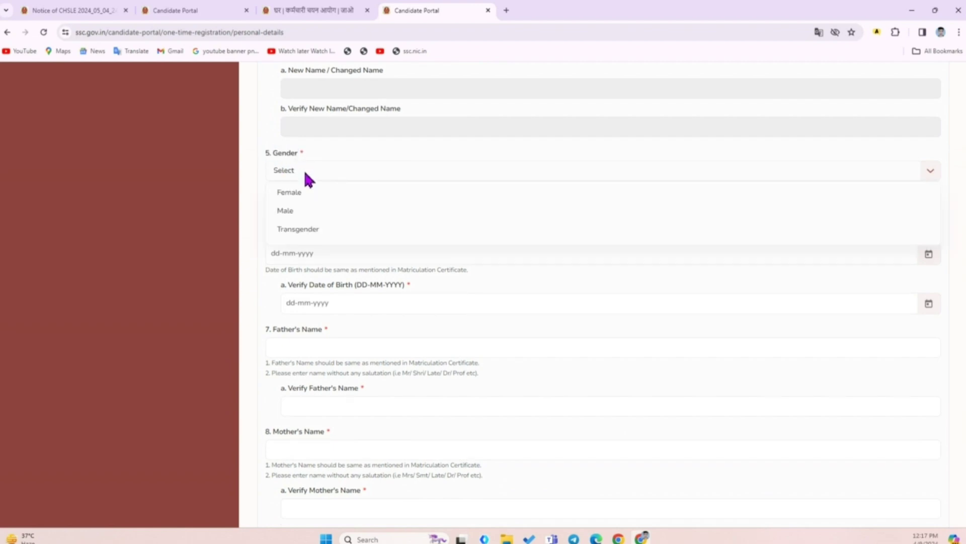
left_click(303, 210)
left_click(309, 210)
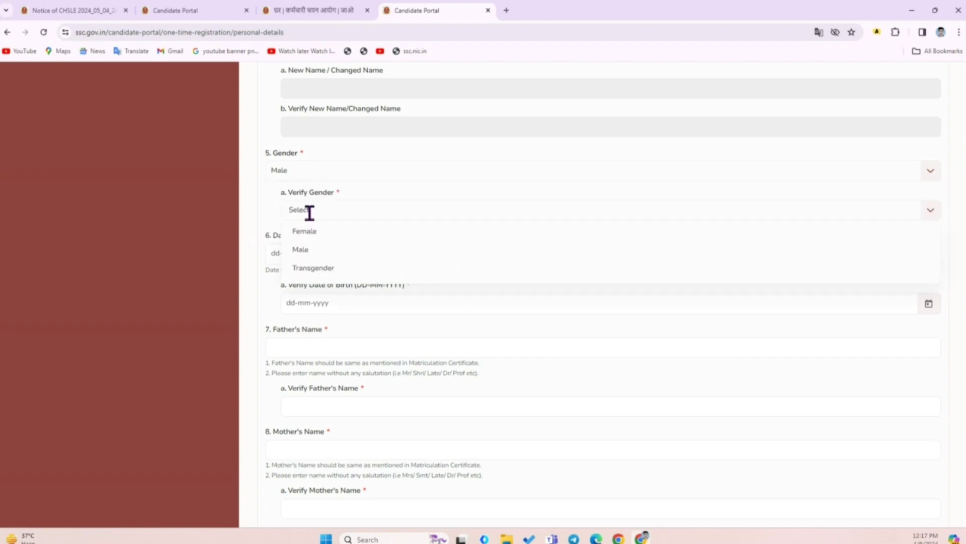
left_click(309, 250)
Pick 04-04-2004 as Date of Birth in the calendar (2004, April, 4)
scroll(439, 181, "down", 2)
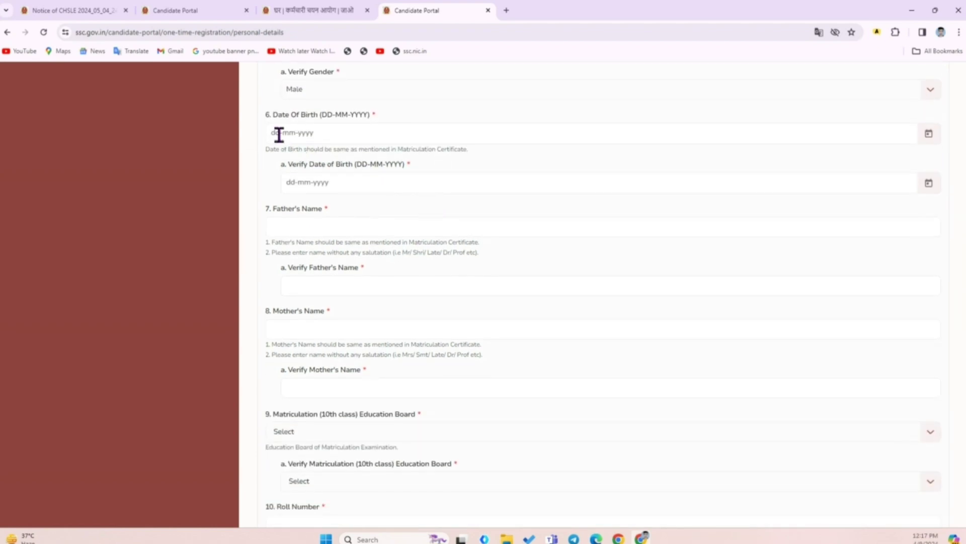
left_click_drag(265, 120, 391, 120)
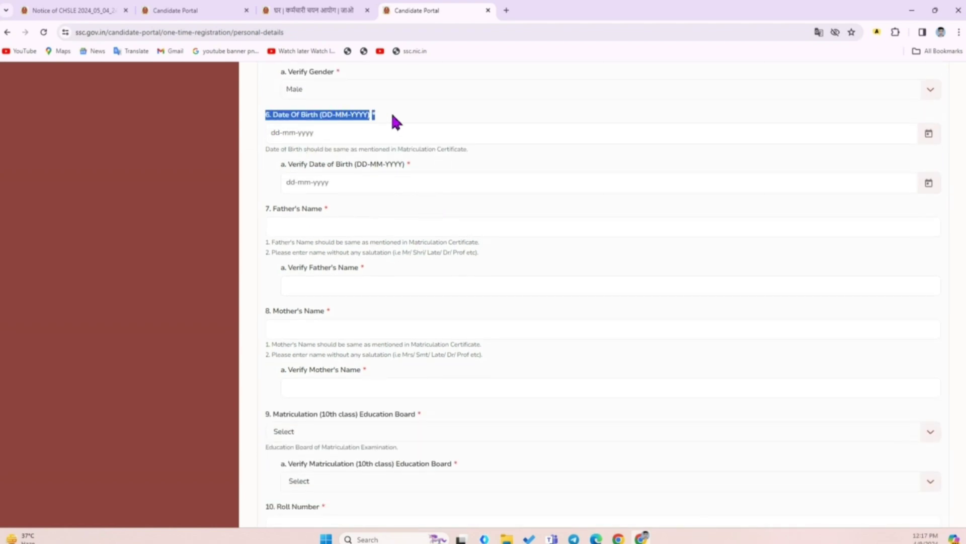
left_click(929, 134)
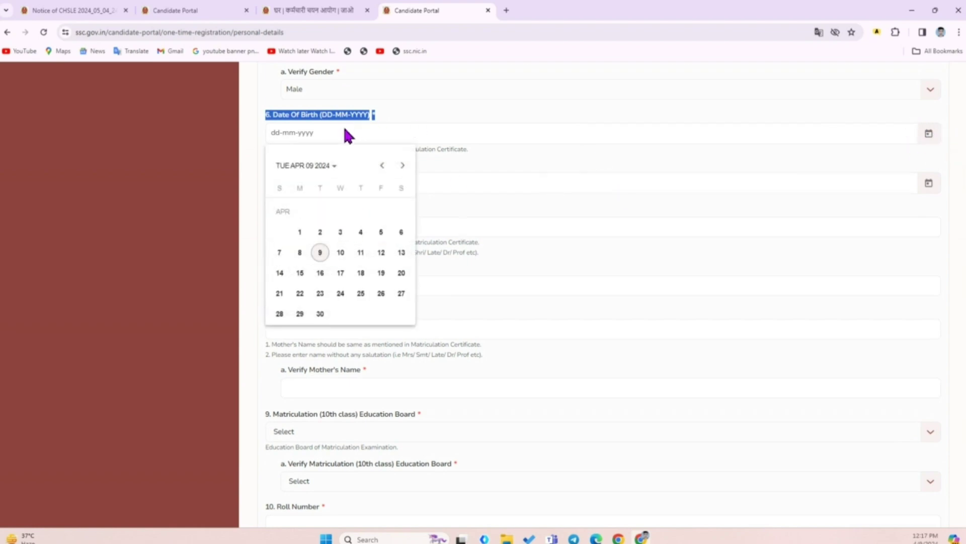
left_click(331, 174)
left_click(378, 171)
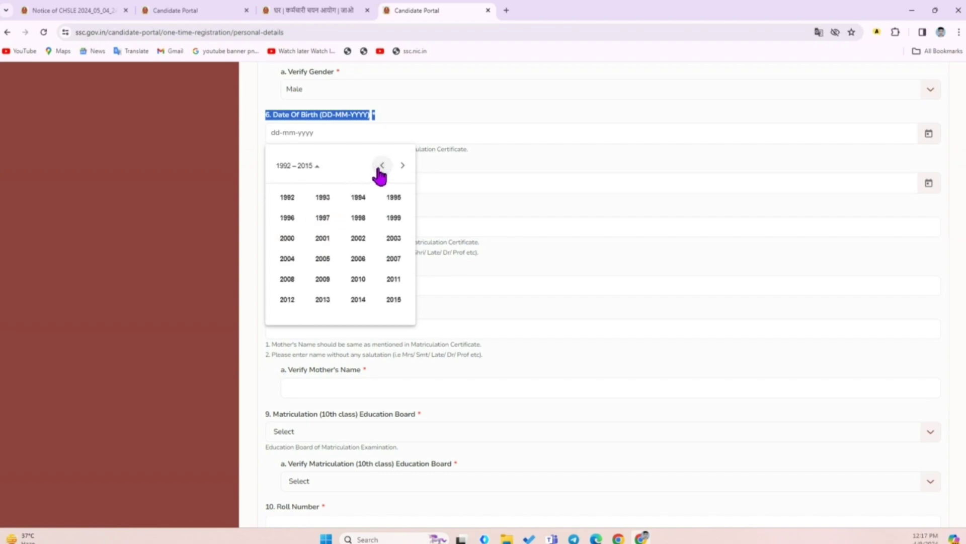
left_click(289, 260)
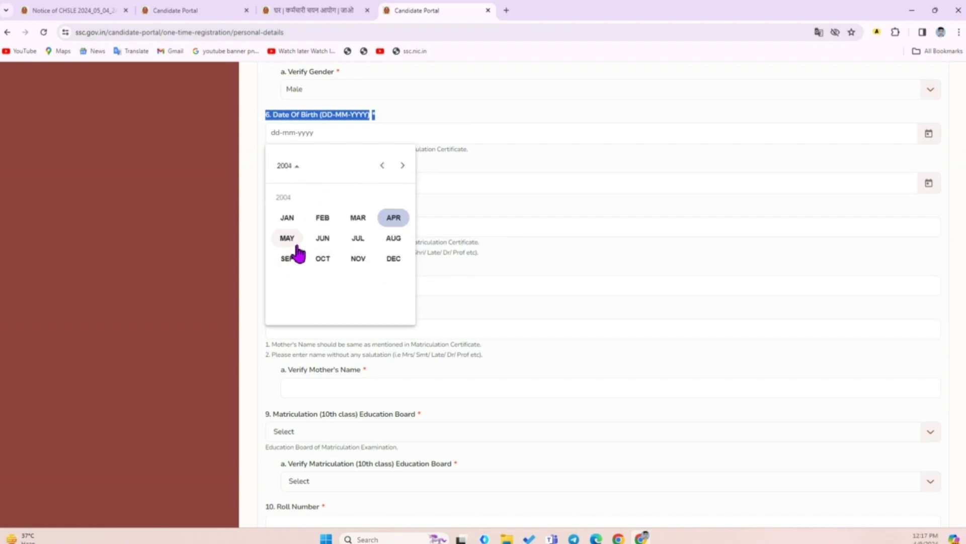
left_click(394, 221)
left_click(281, 233)
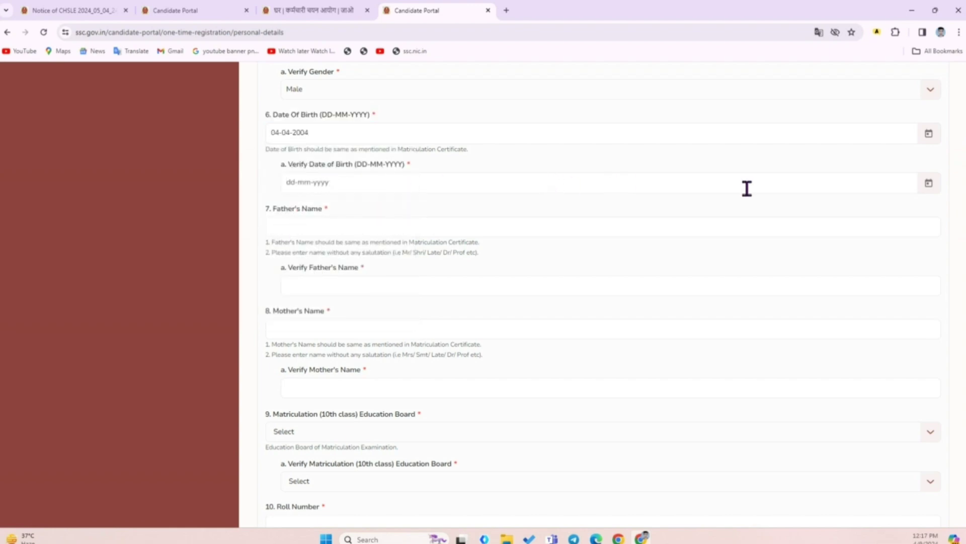
Go through the Father's Name and Mother's Name fields and their verification fields
scroll(426, 254, "down", 1)
scroll(426, 257, "down", 1)
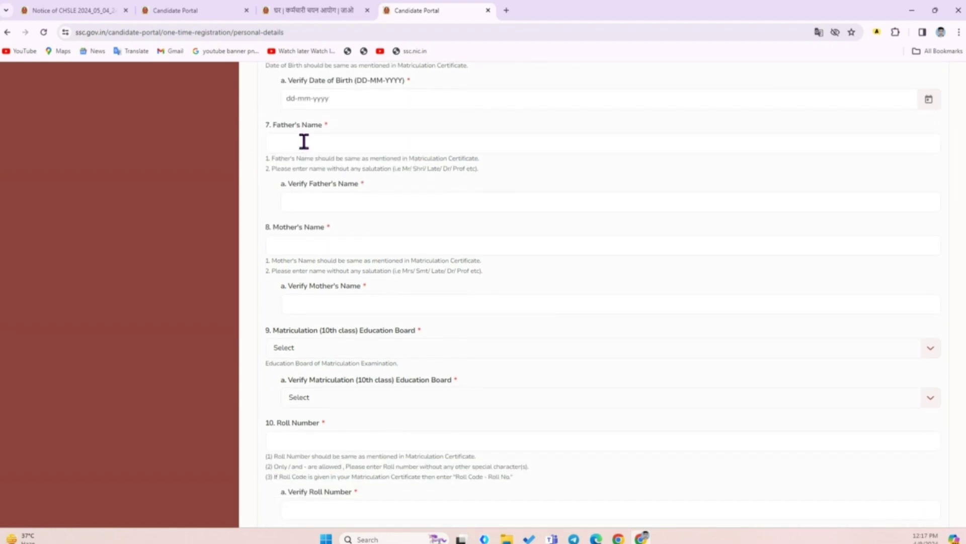
left_click(313, 147)
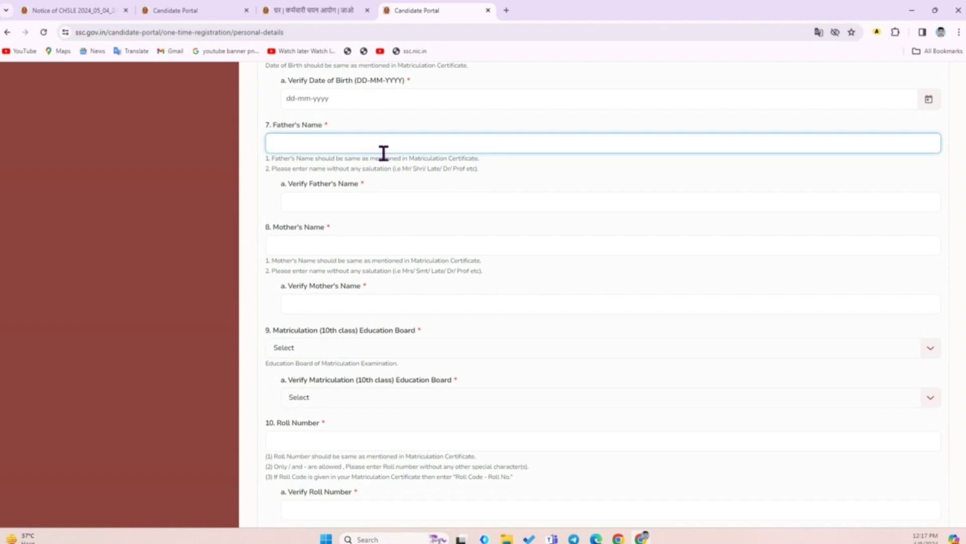
left_click(325, 199)
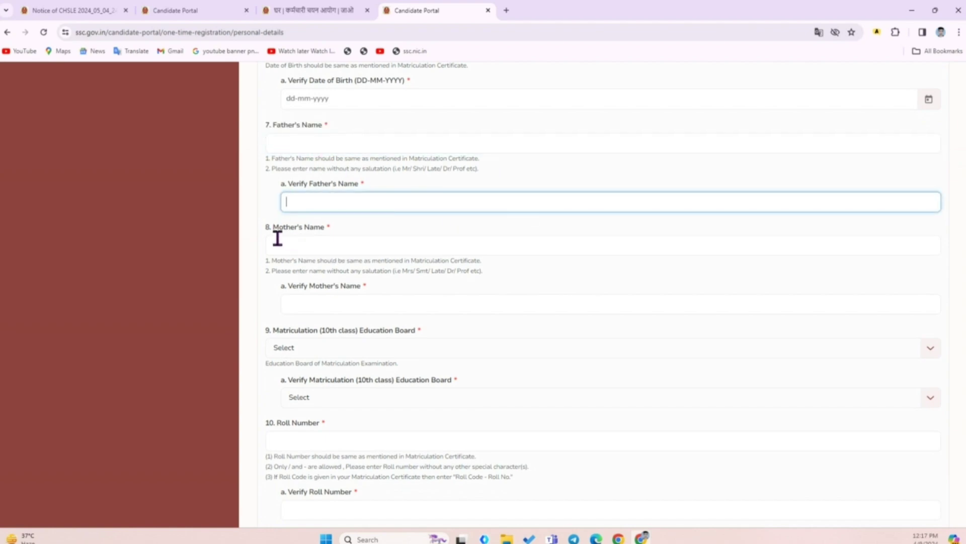
left_click_drag(262, 232, 354, 226)
left_click(355, 223)
left_click(312, 246)
left_click(323, 304)
Choose Bihar School Examination Board for Matriculation Education Board and its Verify field
scroll(276, 334, "down", 2)
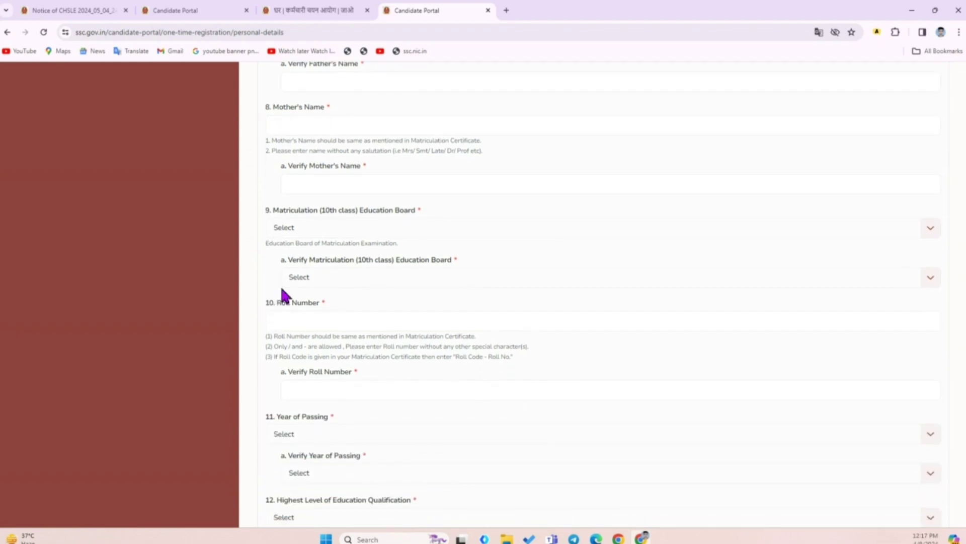
left_click_drag(269, 213, 470, 216)
left_click(441, 219)
left_click(932, 229)
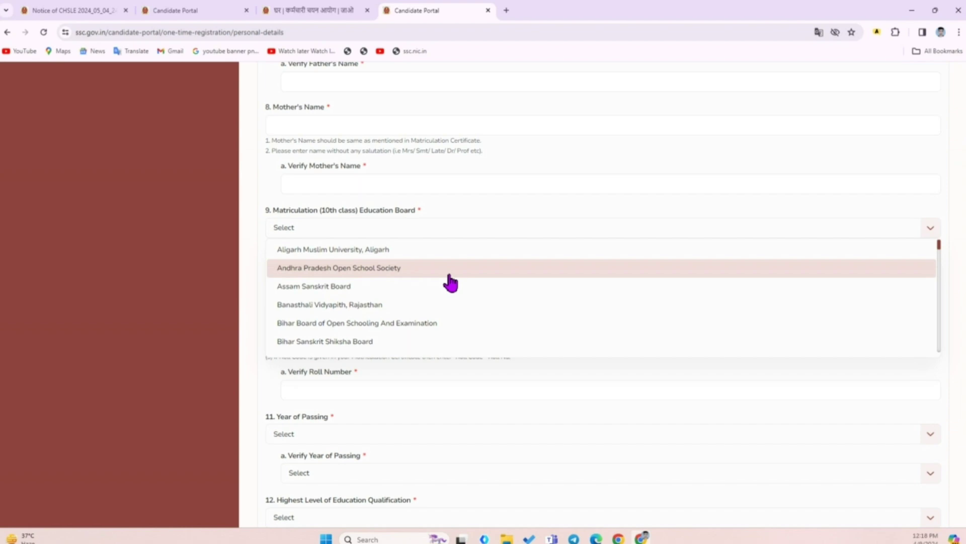
scroll(451, 283, "down", 1)
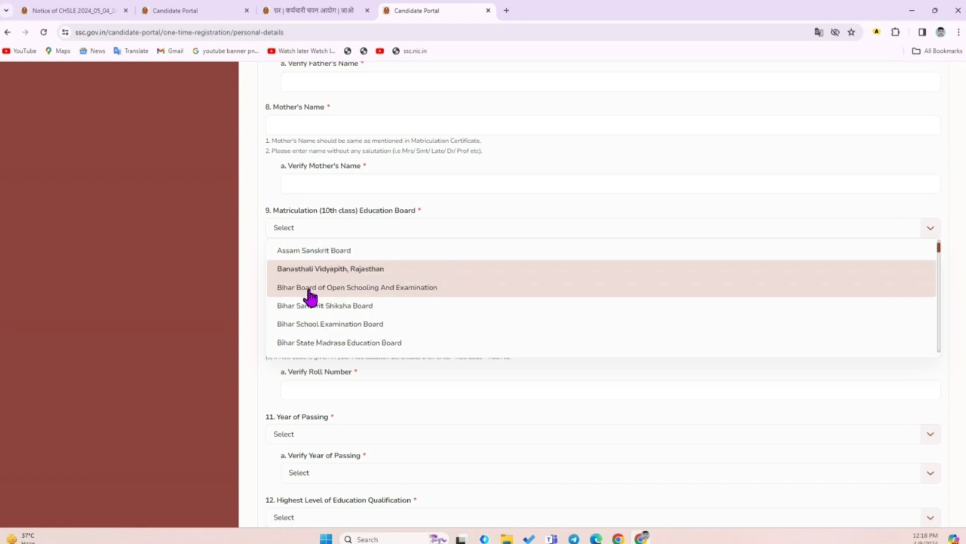
left_click(337, 323)
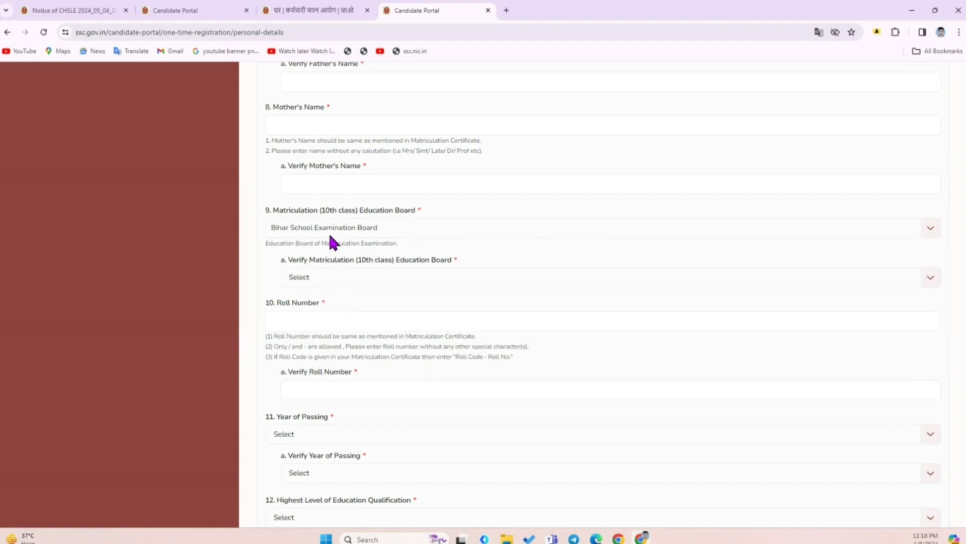
left_click(297, 276)
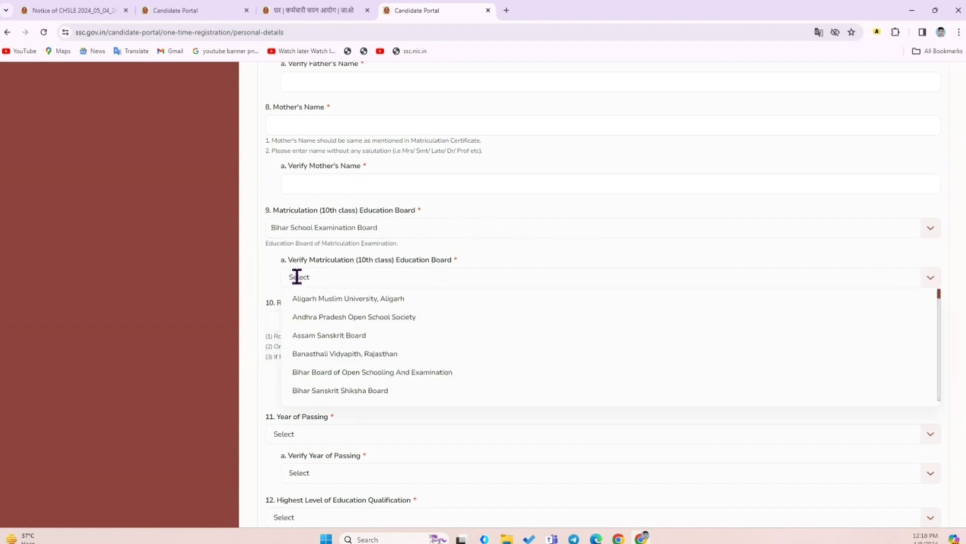
key("Down")
key("Down")
key("Down")
key("Down")
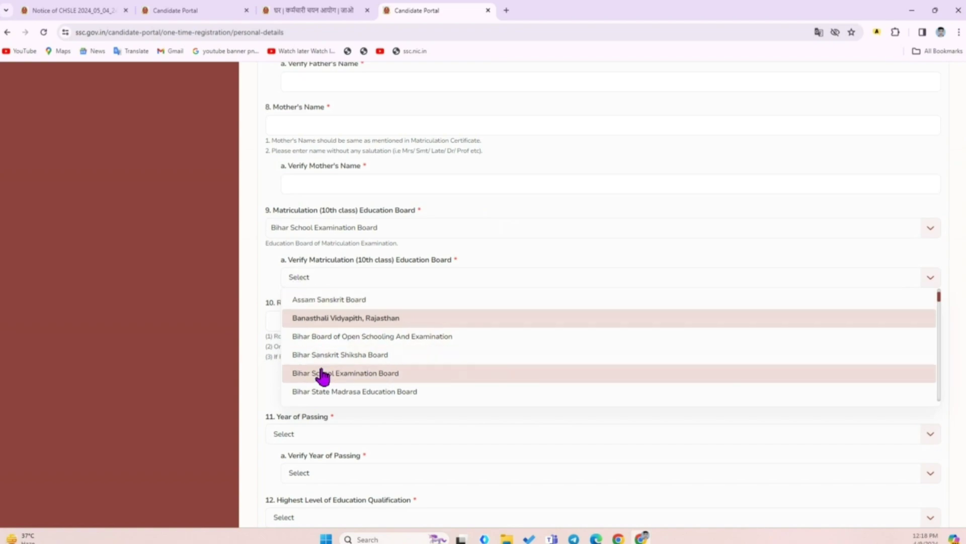
left_click(320, 373)
scroll(377, 305, "down", 3)
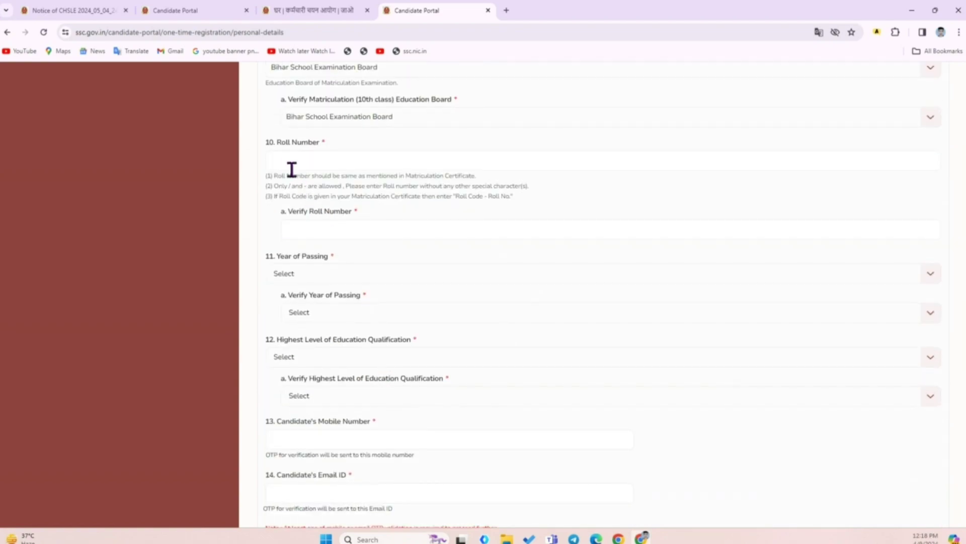
Go through the Roll Number and Verify Roll Number fields
left_click_drag(266, 142, 346, 145)
left_click(346, 146)
left_click(333, 162)
left_click(328, 231)
left_click_drag(291, 210, 378, 228)
left_click(366, 246)
Set Year of Passing and Verify Year of Passing both to 2019
left_click_drag(265, 255, 358, 270)
left_click(318, 277)
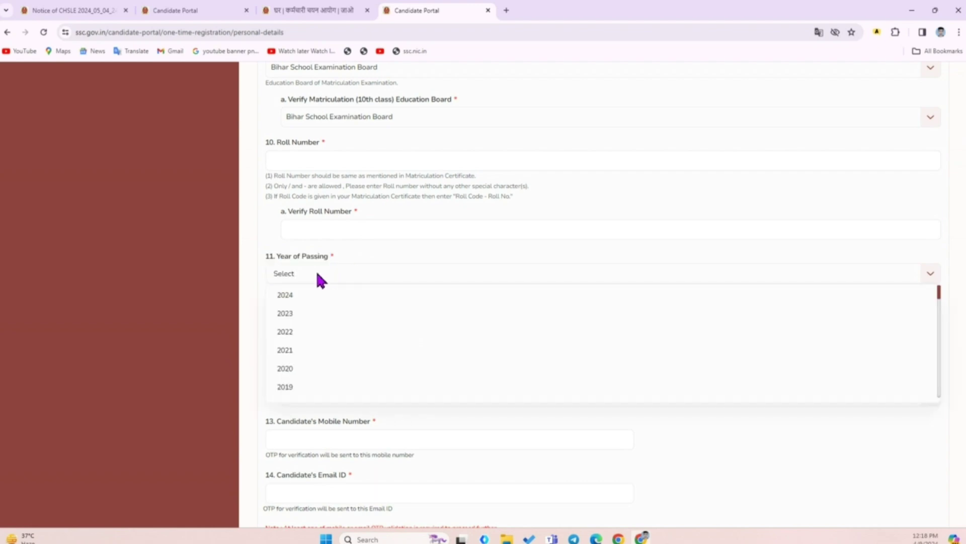
left_click(327, 388)
left_click(317, 316)
left_click(330, 425)
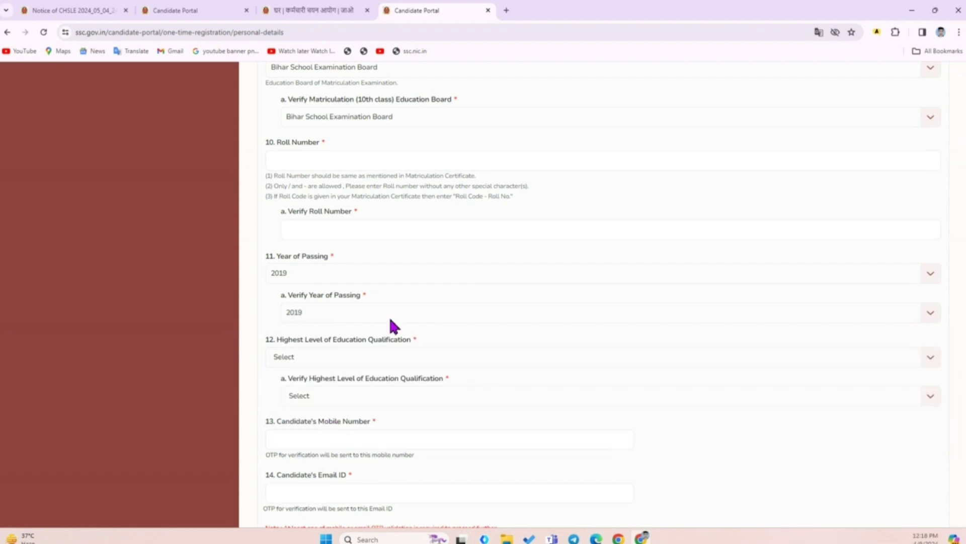
scroll(421, 353, "down", 4)
left_click_drag(266, 134, 439, 139)
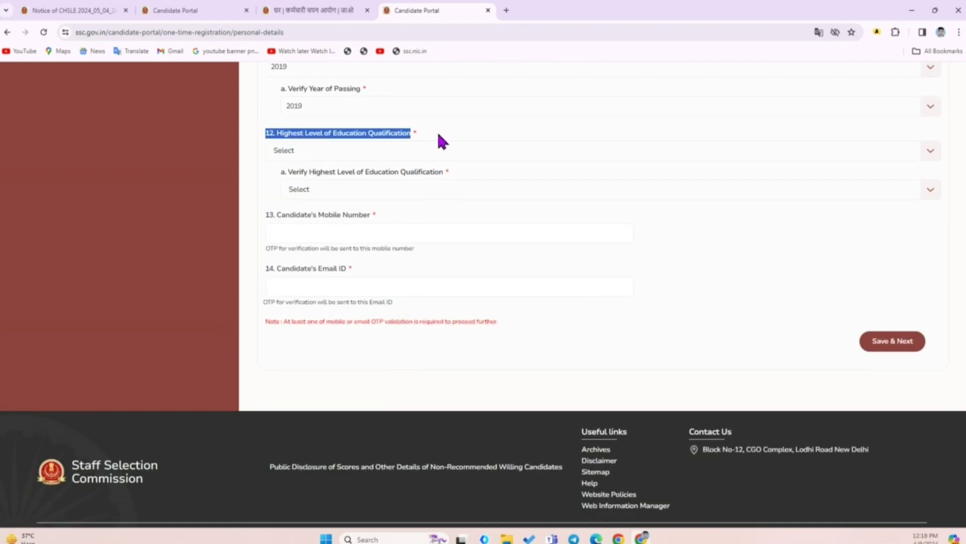
left_click(318, 153)
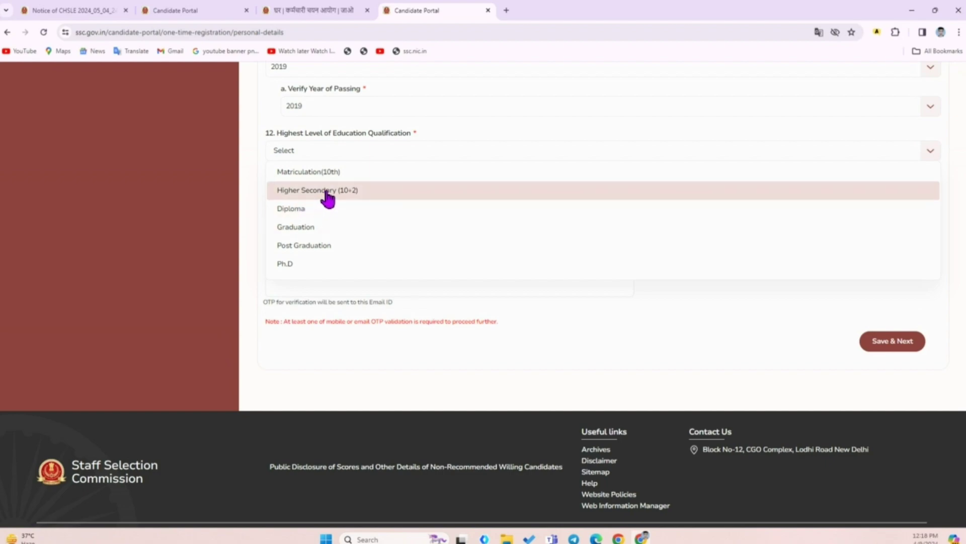
Set Highest Education Qualification and its verification to Higher Secondary (10+2)
left_click(325, 190)
left_click(324, 186)
left_click(336, 237)
Enter the candidate's 10-digit mobile number in the Mobile Number field
left_click(336, 241)
scroll(335, 241, "down", 1)
left_click_drag(273, 184, 392, 190)
left_click_drag(272, 240, 377, 238)
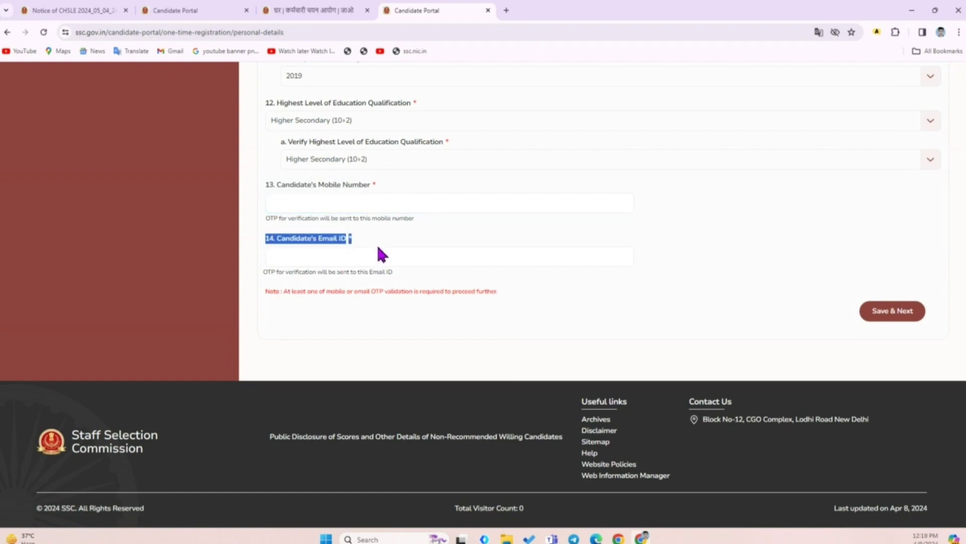
left_click(378, 240)
left_click(365, 203)
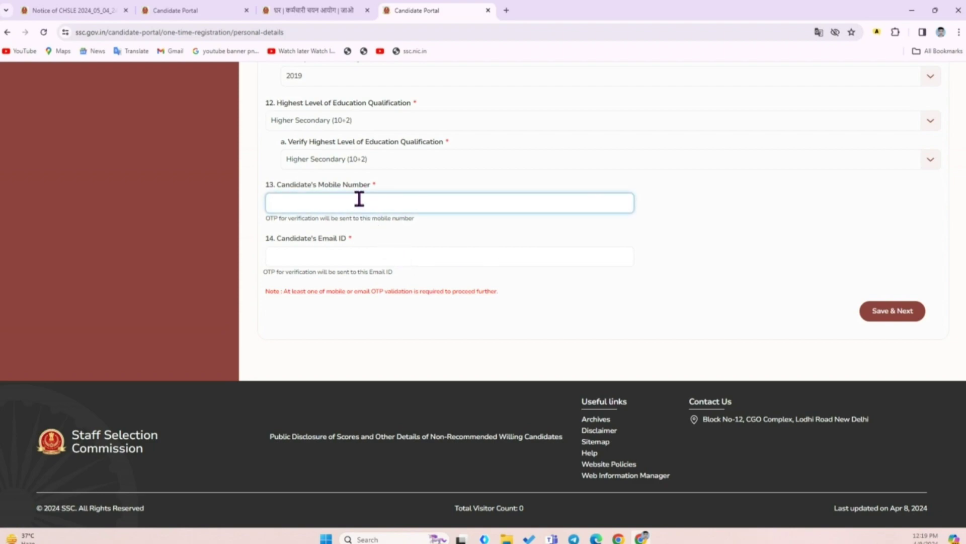
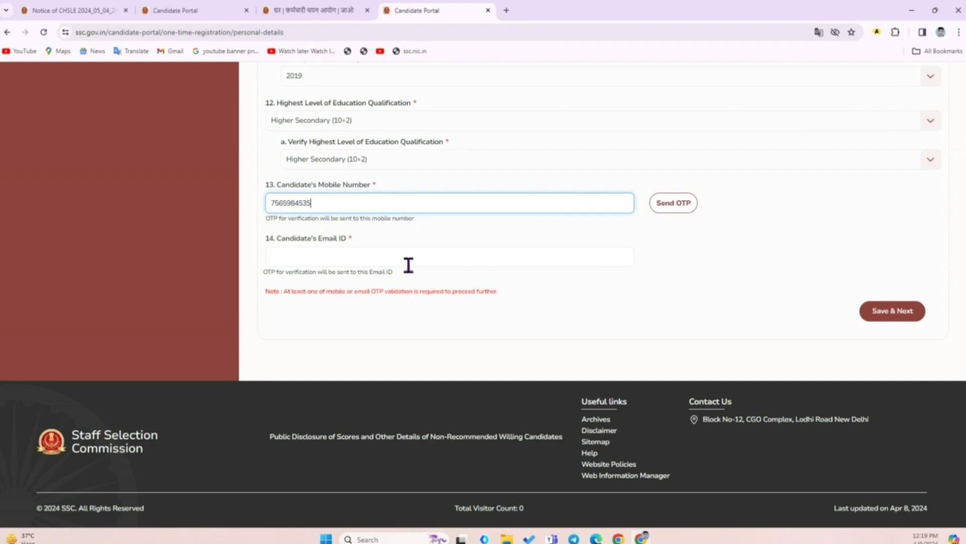
left_click(302, 260)
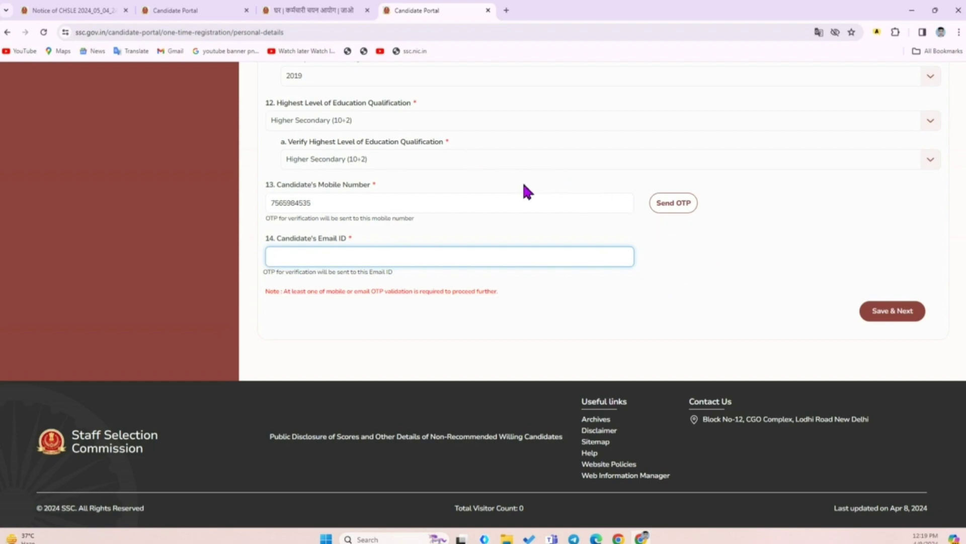
Request verification OTPs and enter the mobile and email OTP codes
left_click(201, 11)
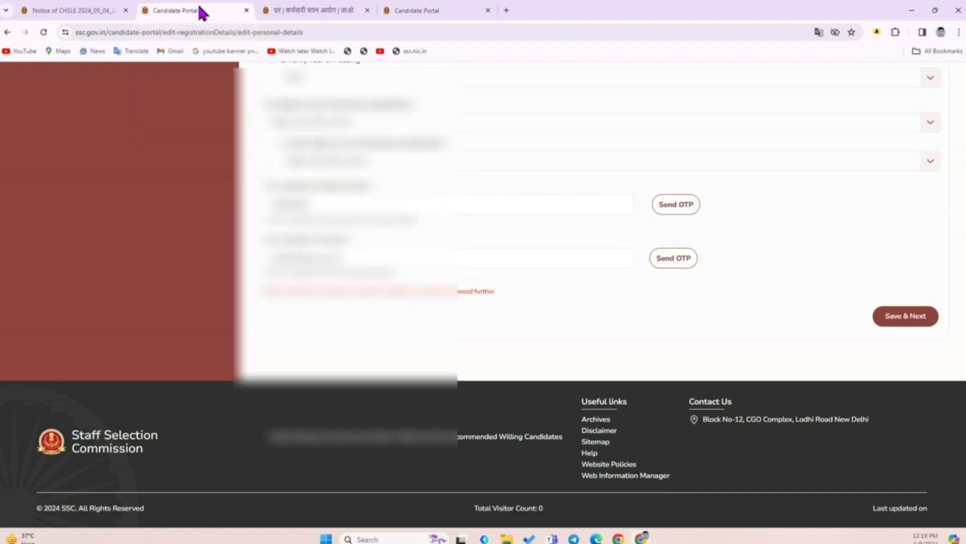
left_click(670, 210)
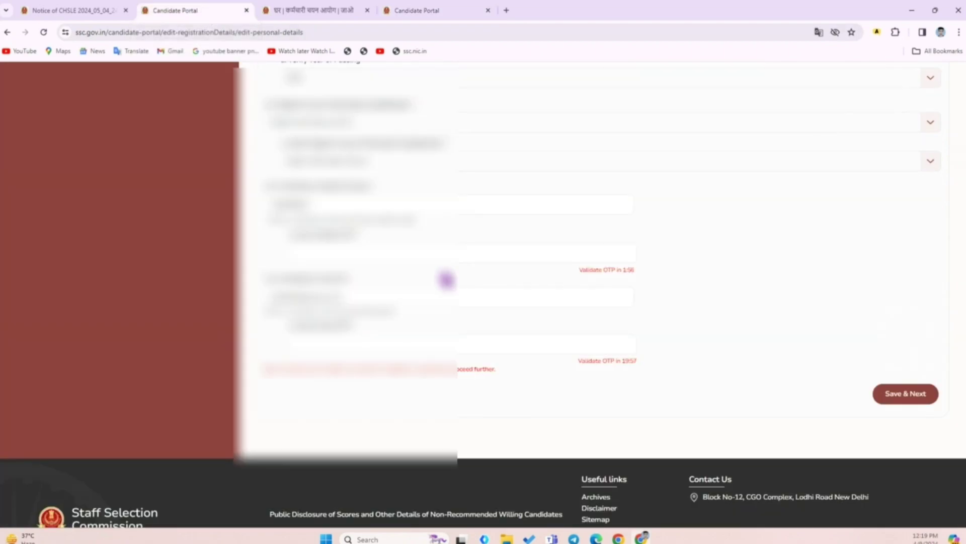
left_click(366, 251)
left_click(313, 328)
left_click(355, 352)
Validate the mobile OTP, save the personal details and acknowledge the success message
left_click(406, 262)
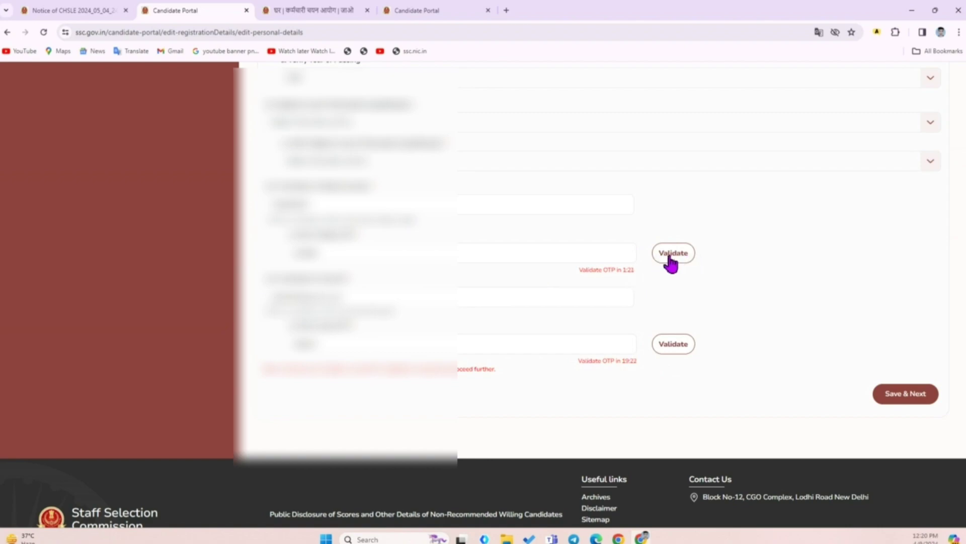
left_click(670, 262)
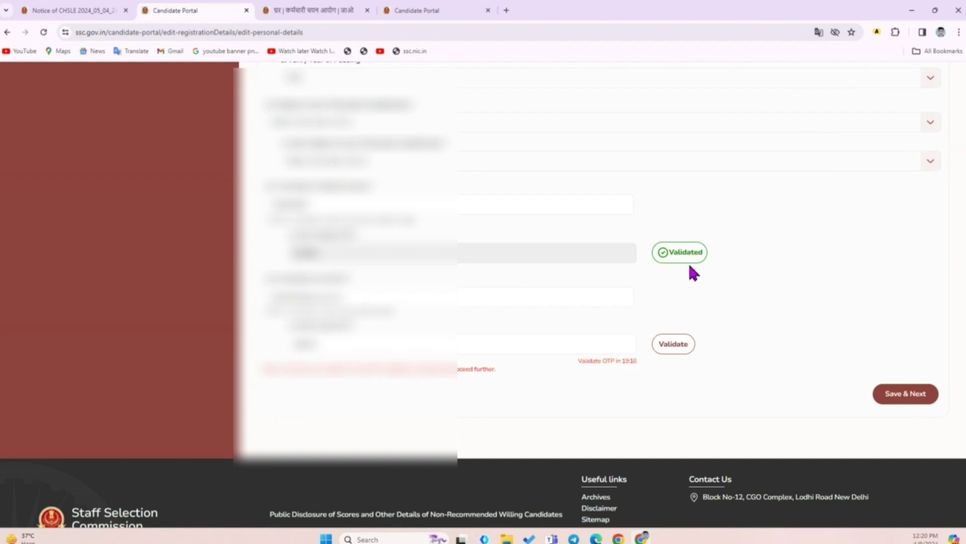
left_click(671, 345)
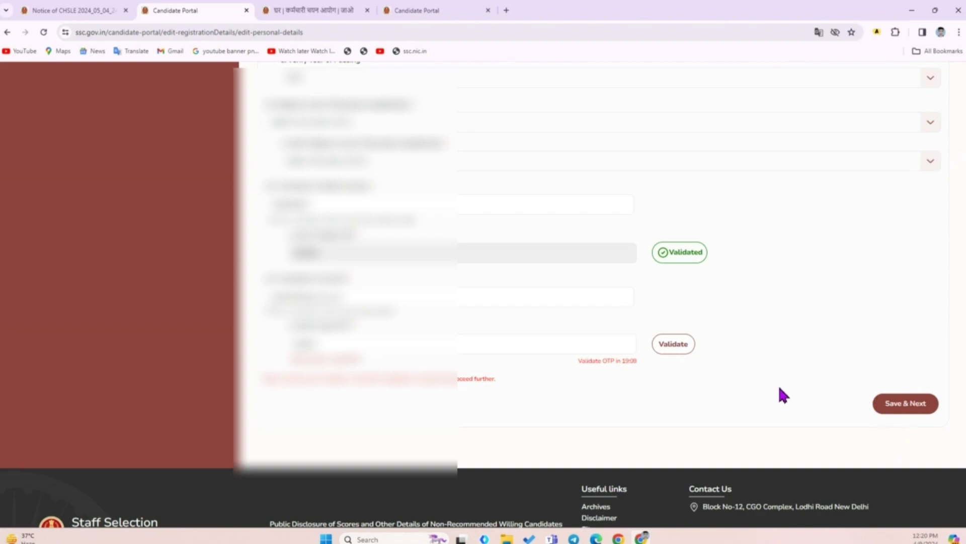
left_click(453, 345)
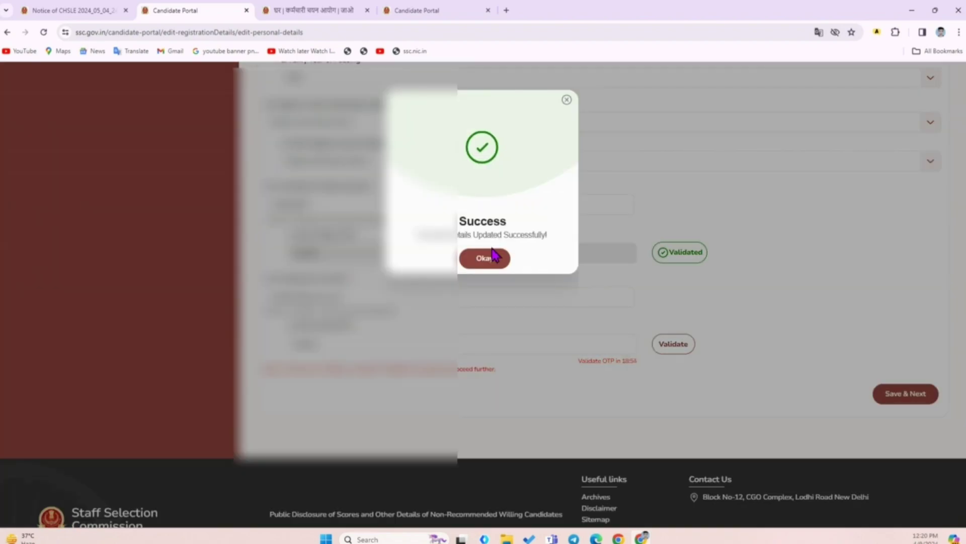
left_click(488, 258)
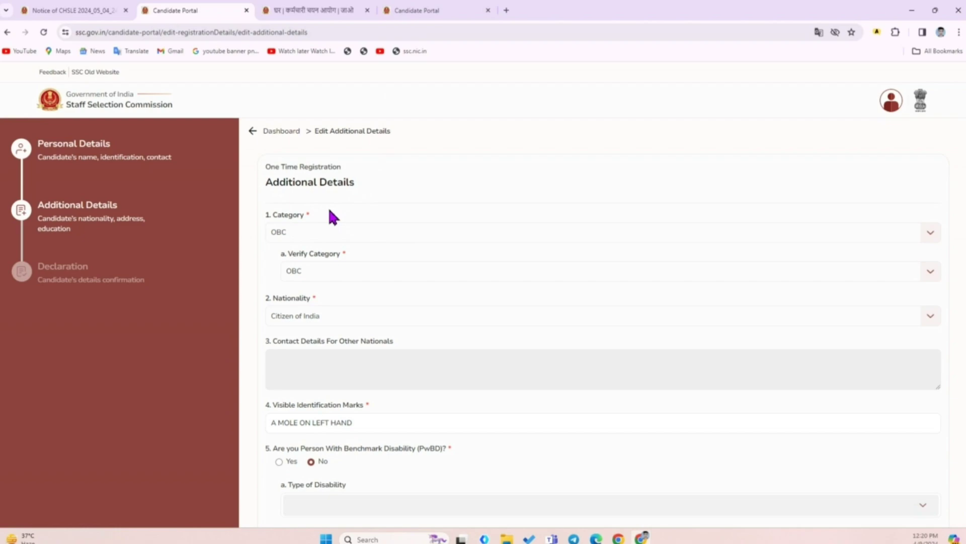
double_click(278, 217)
left_click(311, 232)
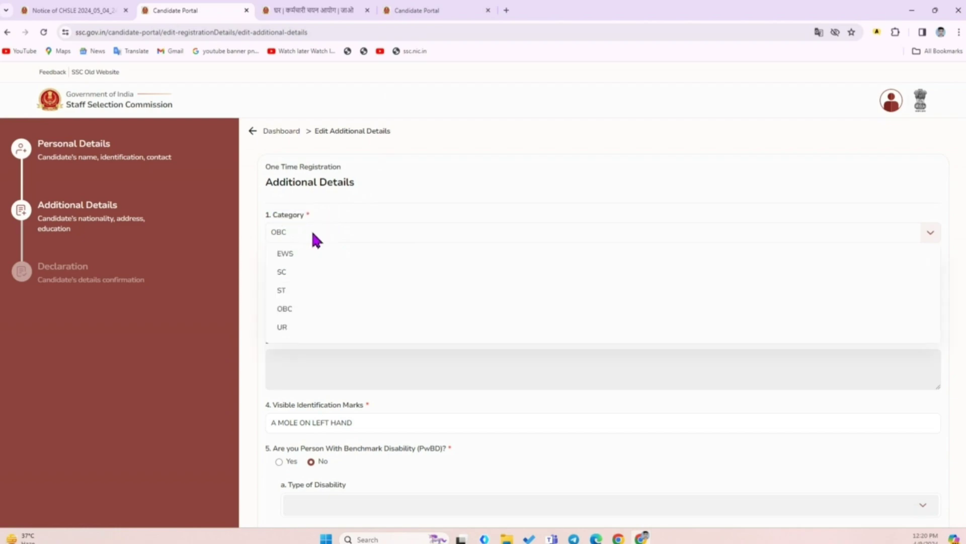
left_click(296, 309)
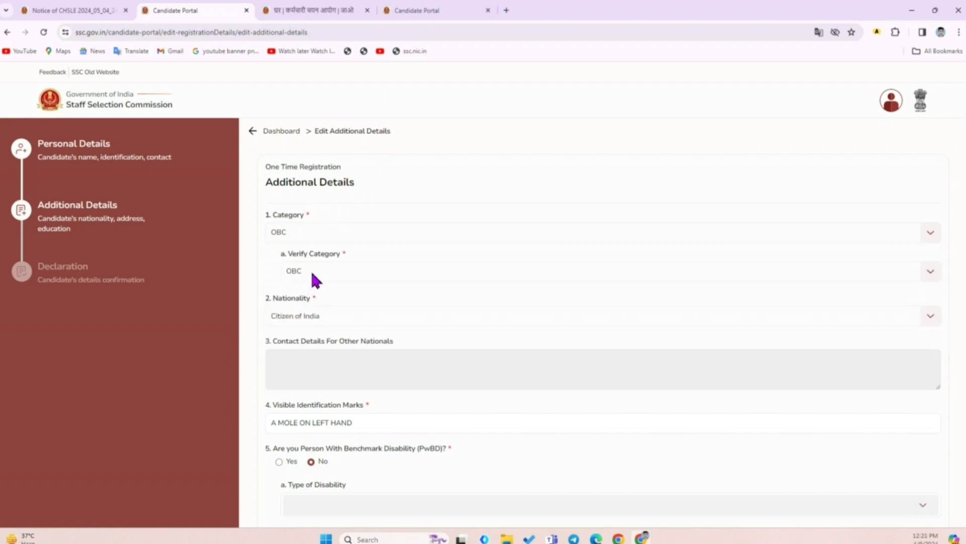
scroll(382, 277, "down", 1)
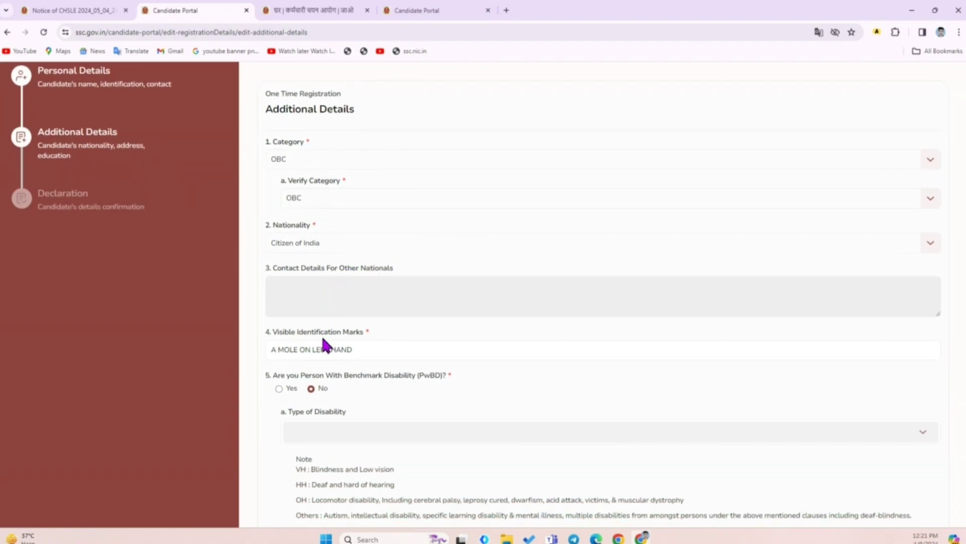
left_click(302, 244)
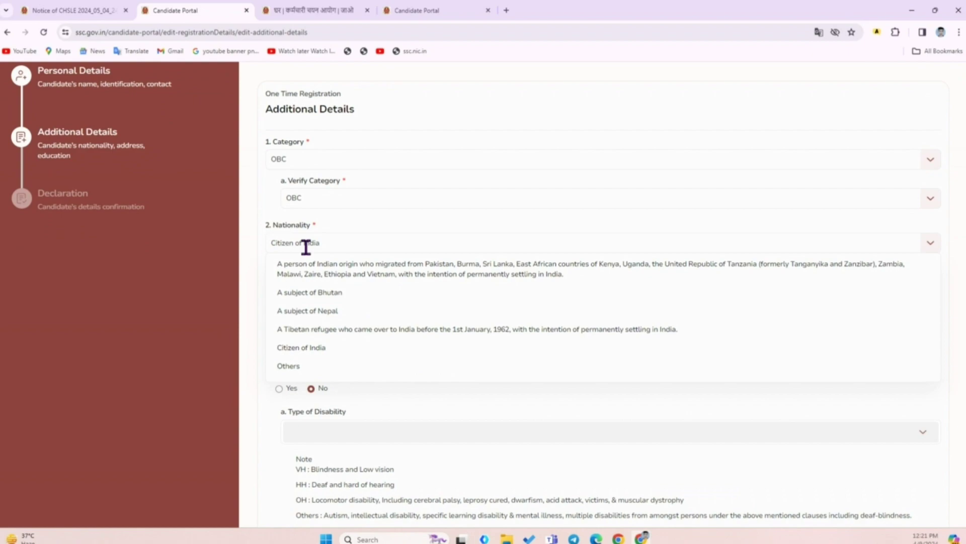
left_click(305, 245)
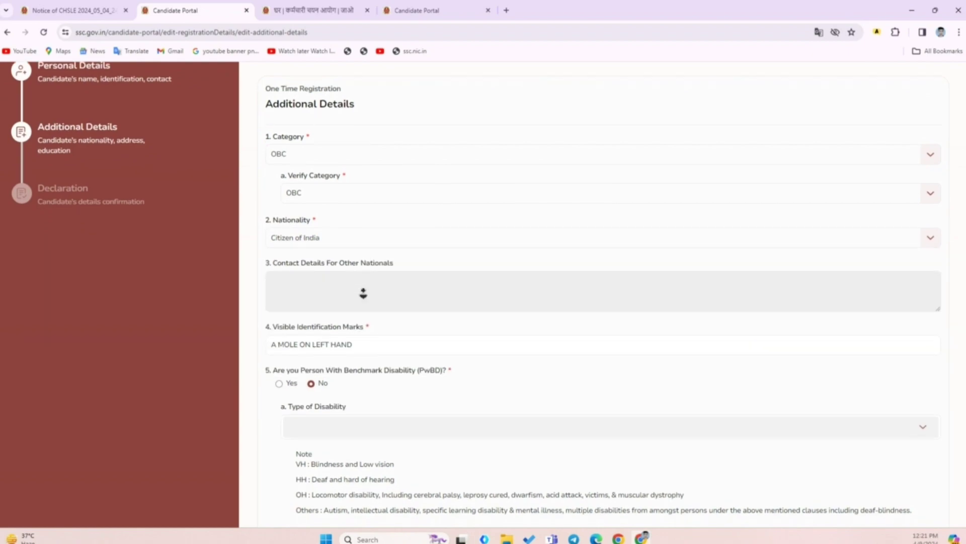
scroll(362, 293, "down", 1)
left_click_drag(272, 285, 391, 284)
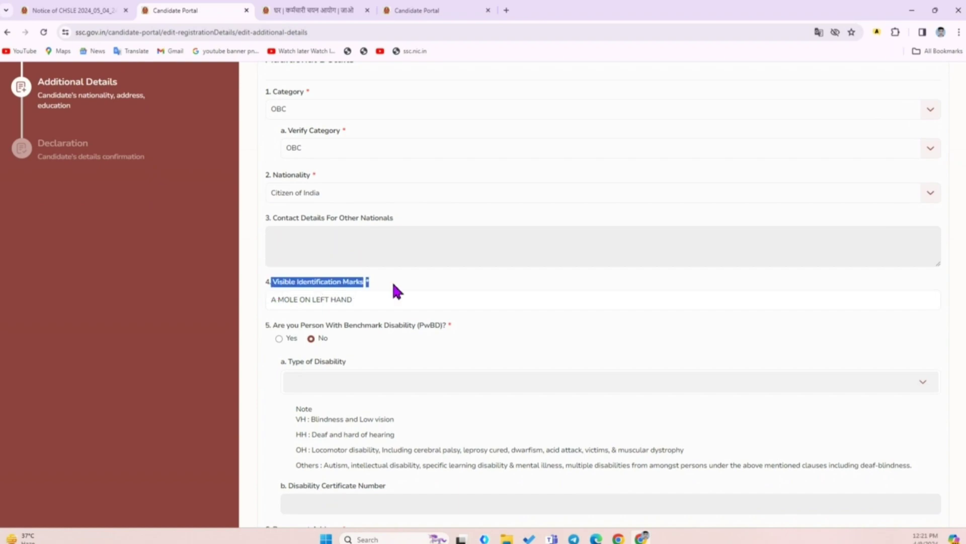
left_click(391, 285)
left_click(368, 302)
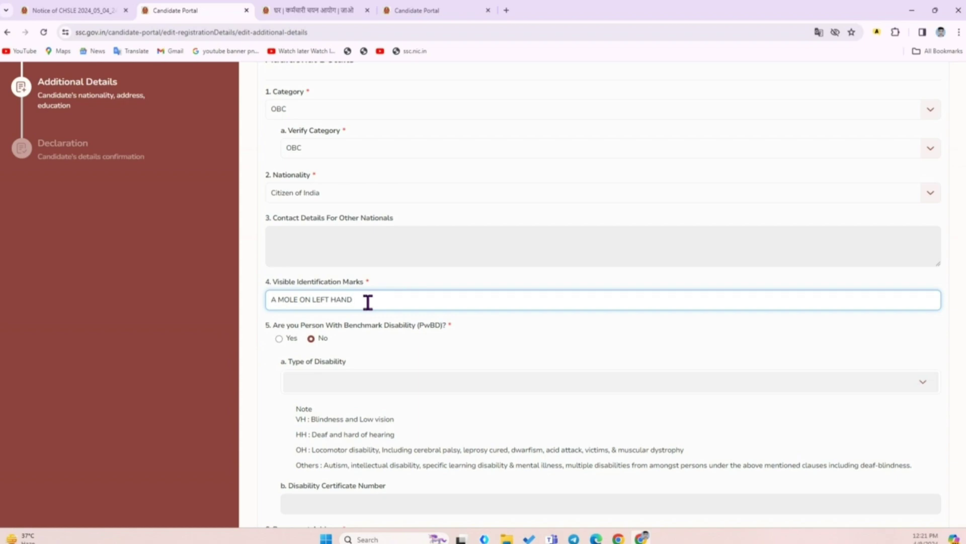
left_click(466, 237)
scroll(458, 282, "down", 3)
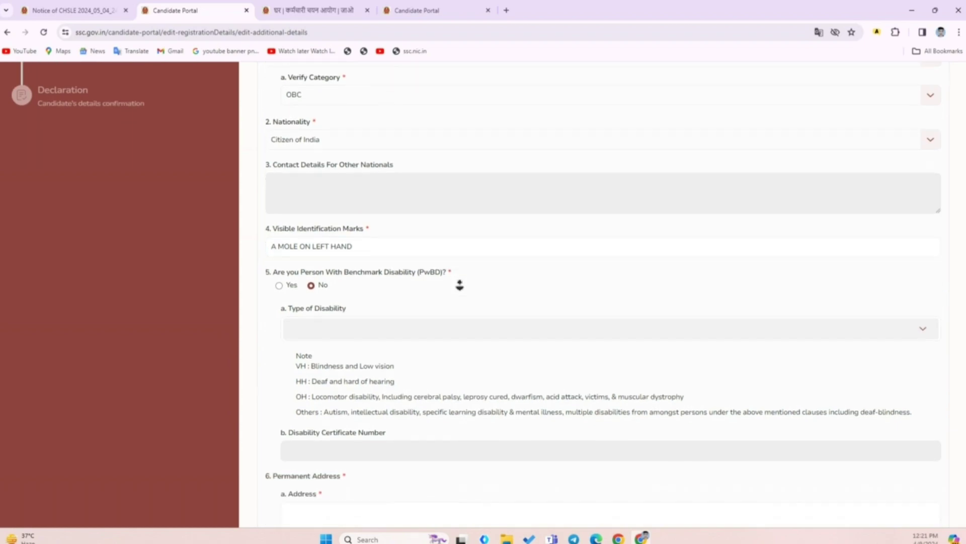
left_click_drag(271, 186, 354, 188)
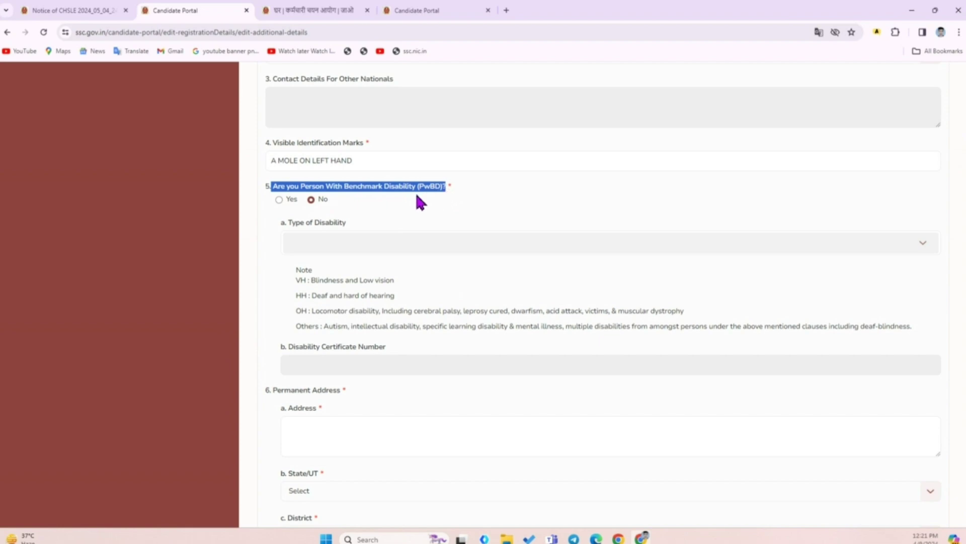
left_click(279, 200)
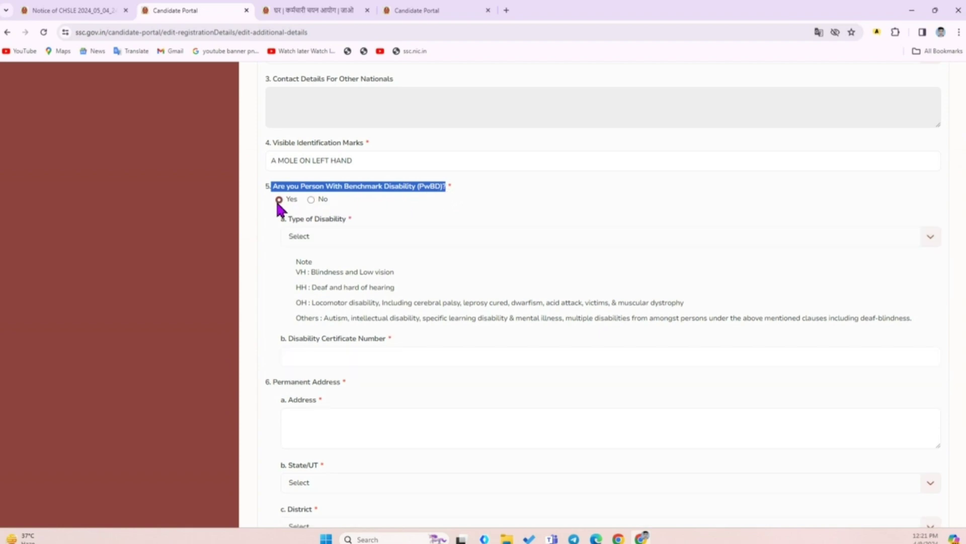
left_click(301, 237)
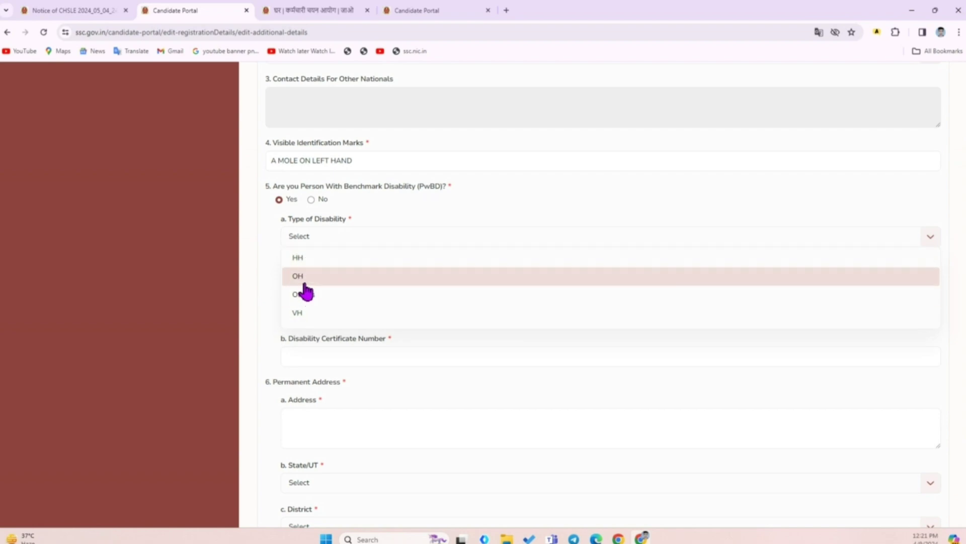
left_click(268, 257)
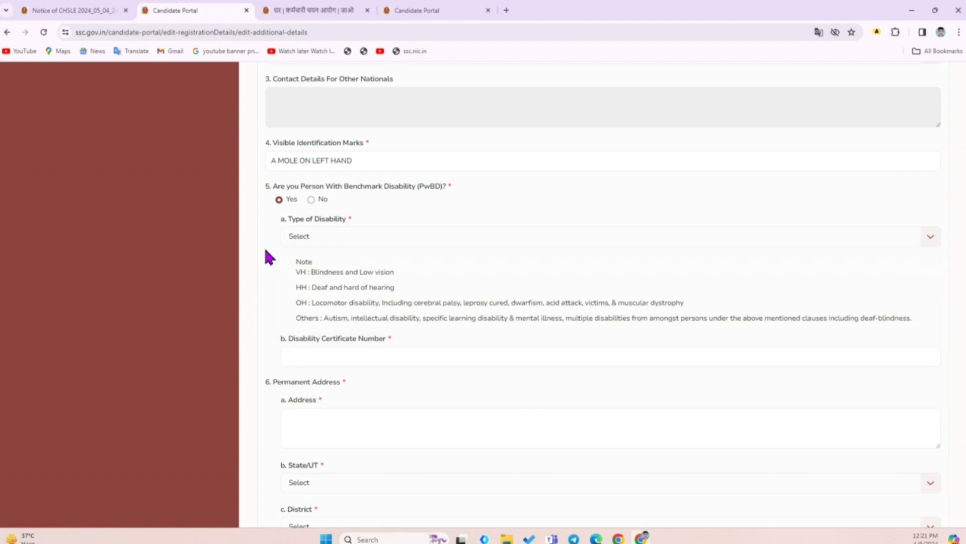
left_click(311, 200)
scroll(412, 226, "down", 3)
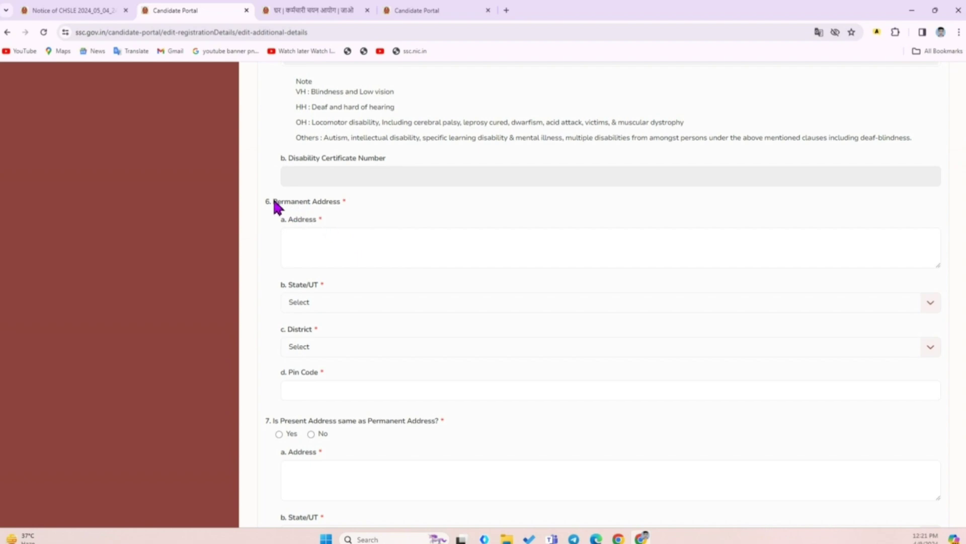
Set the permanent address State/UT to Bihar and browse its district list
left_click_drag(272, 201, 368, 200)
left_click(372, 207)
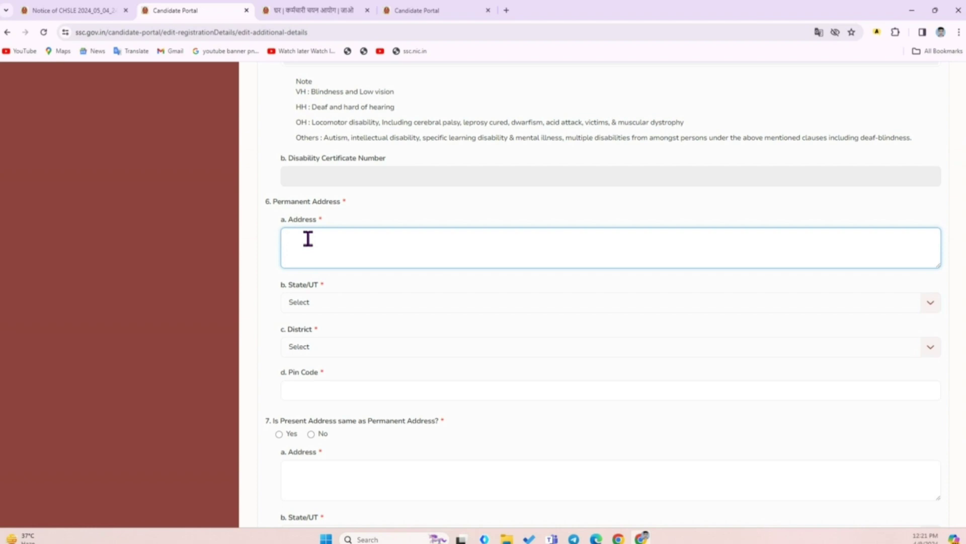
left_click(307, 303)
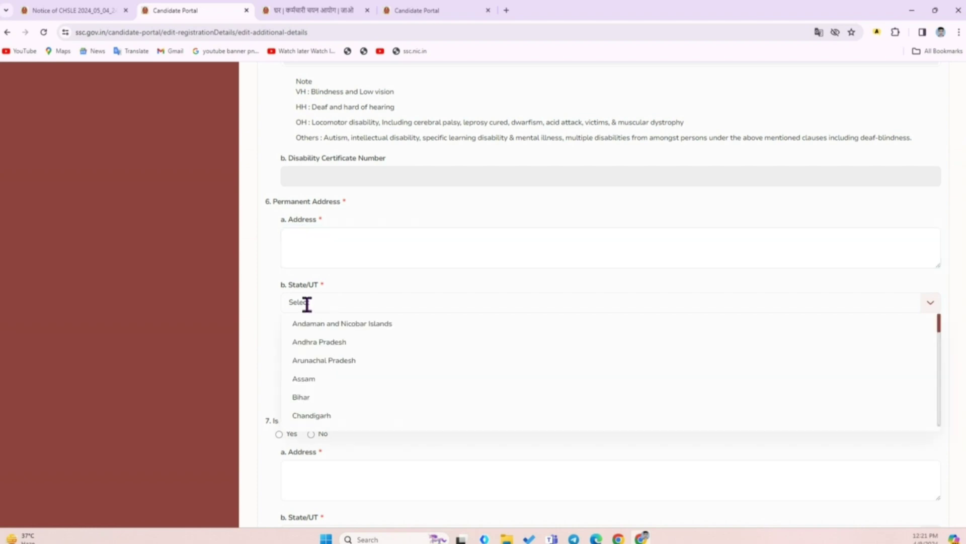
left_click(311, 399)
left_click(308, 346)
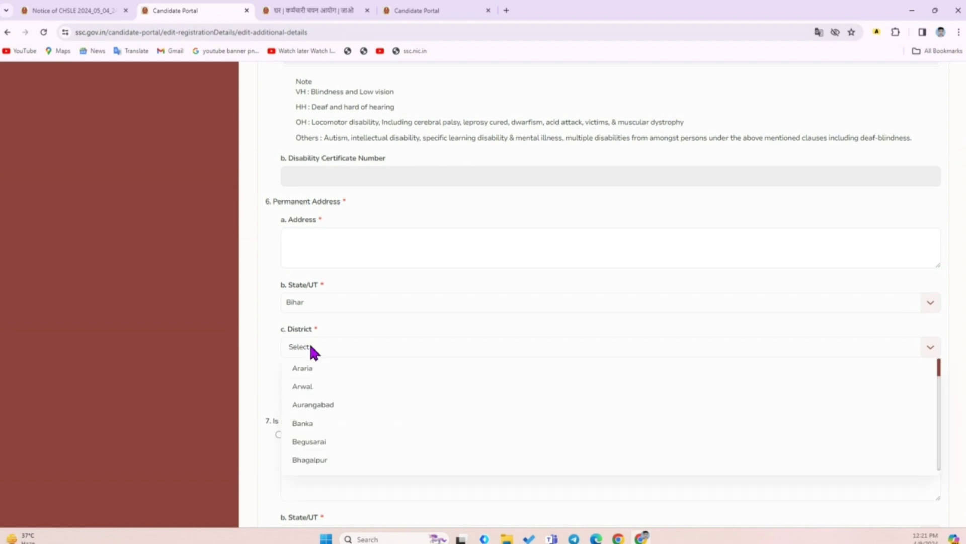
scroll(316, 387, "down", 10)
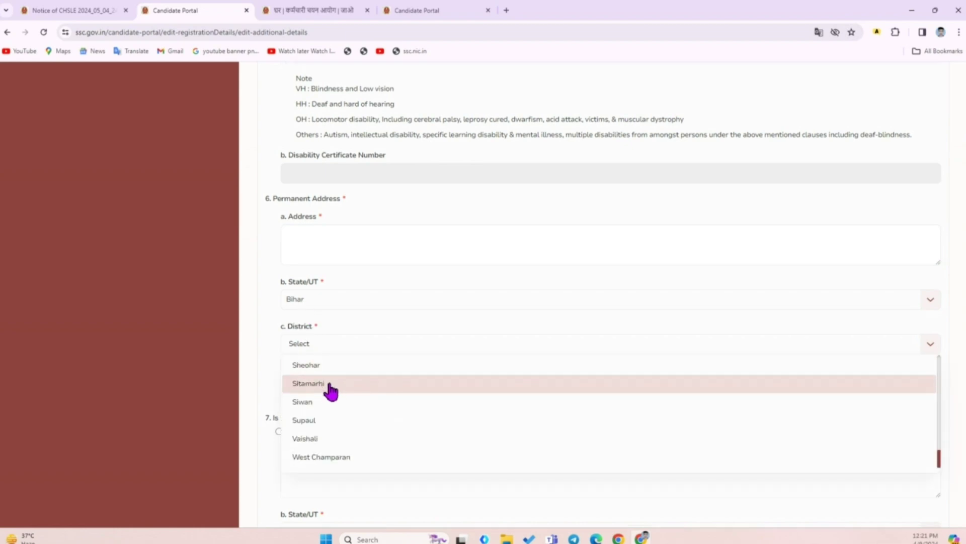
scroll(331, 390, "down", 7)
scroll(332, 395, "up", 5)
scroll(326, 317, "up", 2)
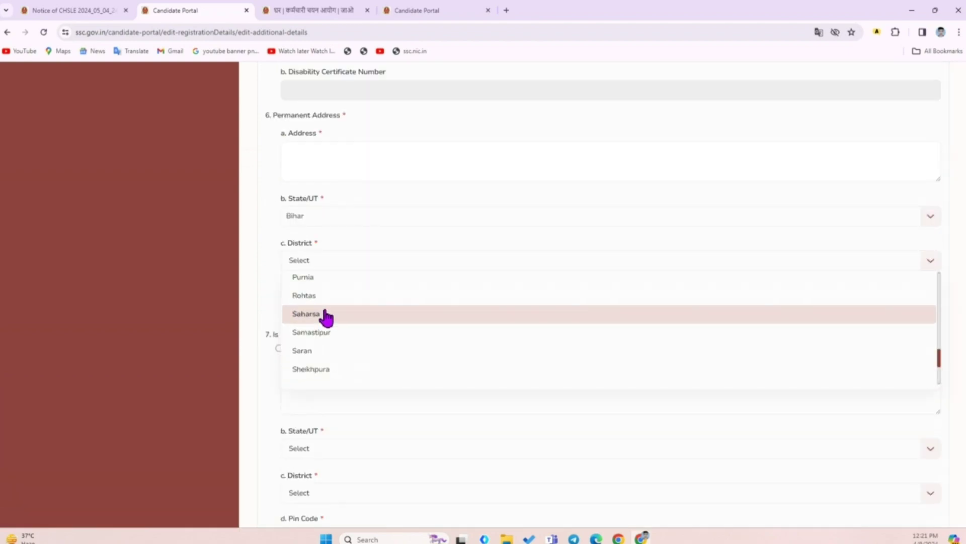
scroll(326, 317, "up", 6)
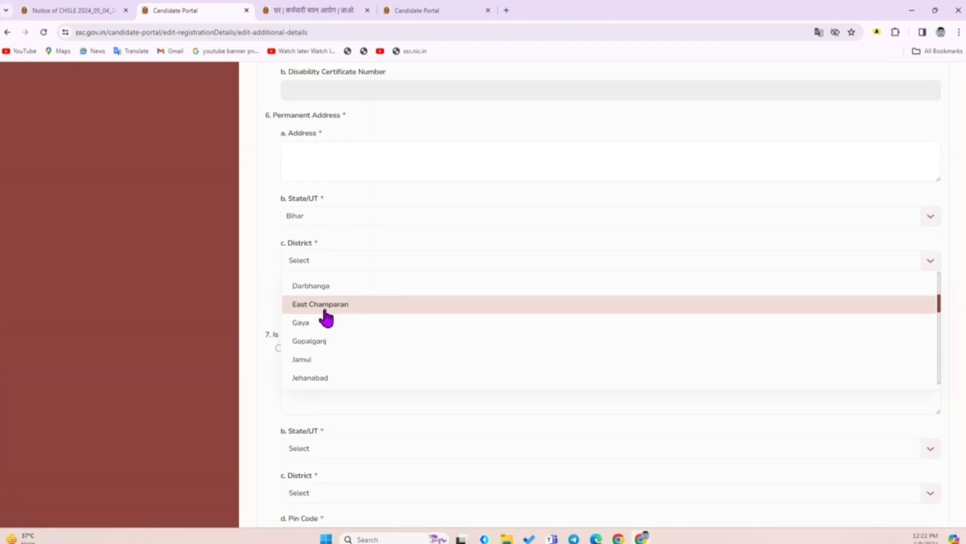
left_click(279, 303)
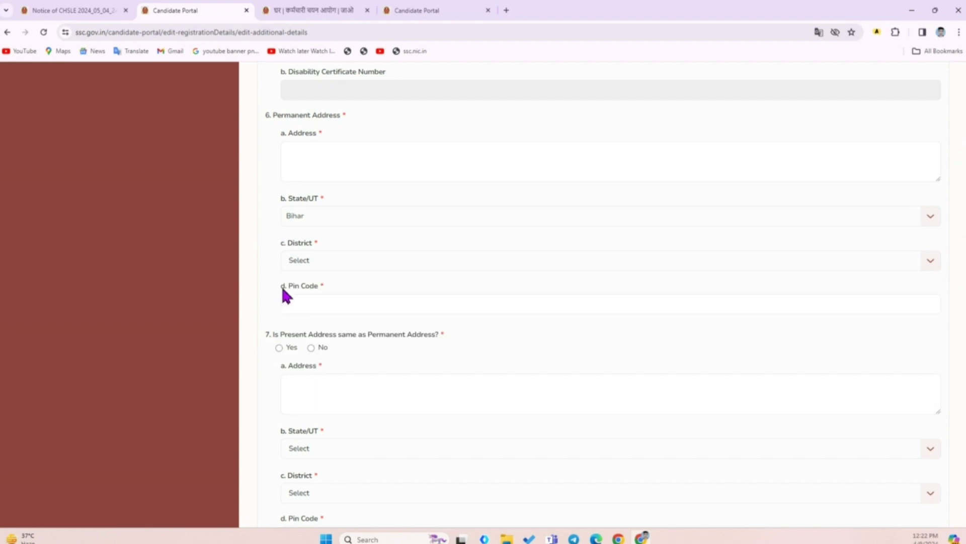
Check the pin code field and review question 7 on the present address
left_click(334, 302)
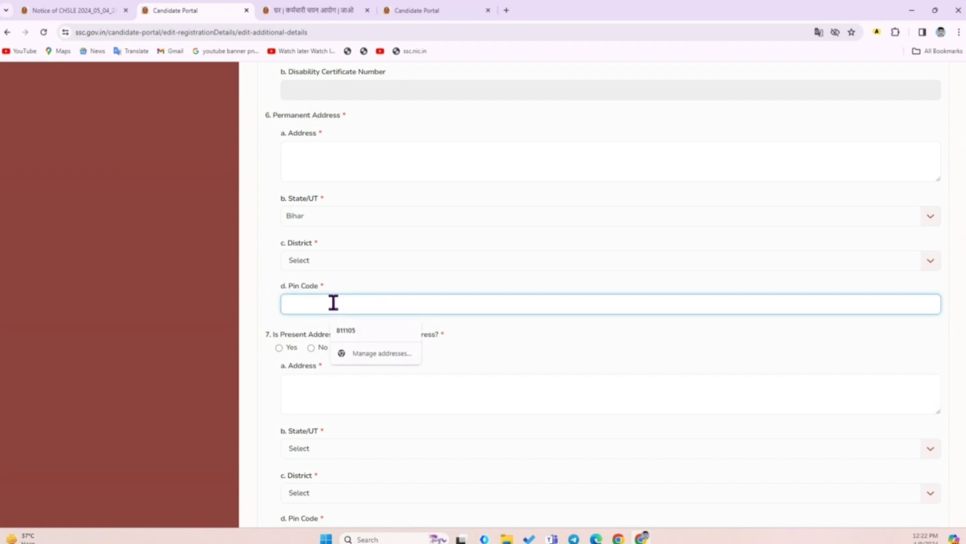
left_click(479, 342)
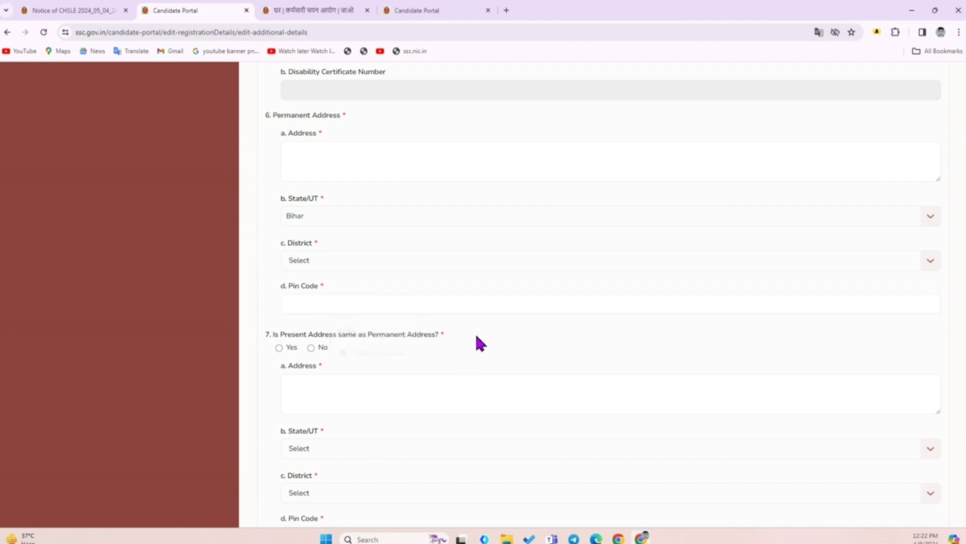
scroll(484, 348, "down", 1)
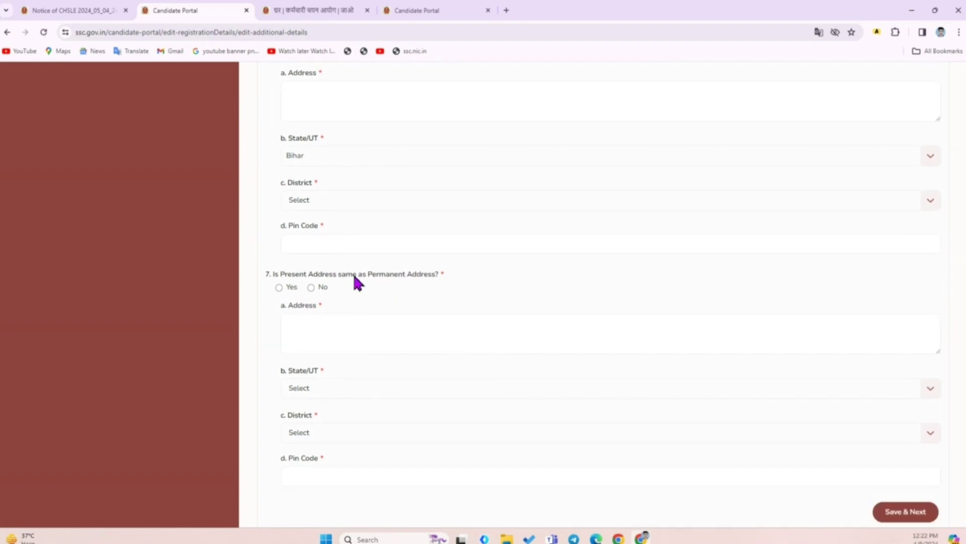
left_click_drag(447, 280, 426, 287)
left_click_drag(316, 277, 274, 275)
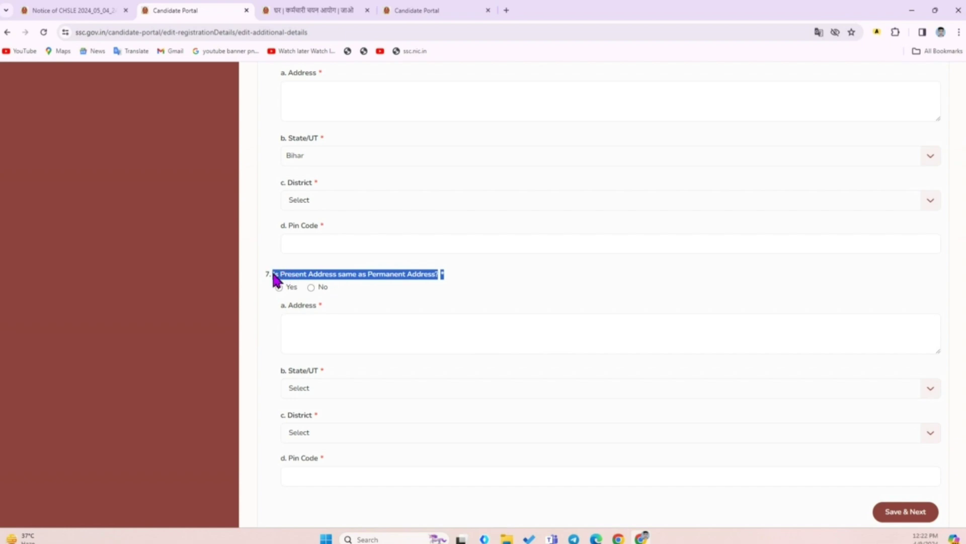
left_click(441, 285)
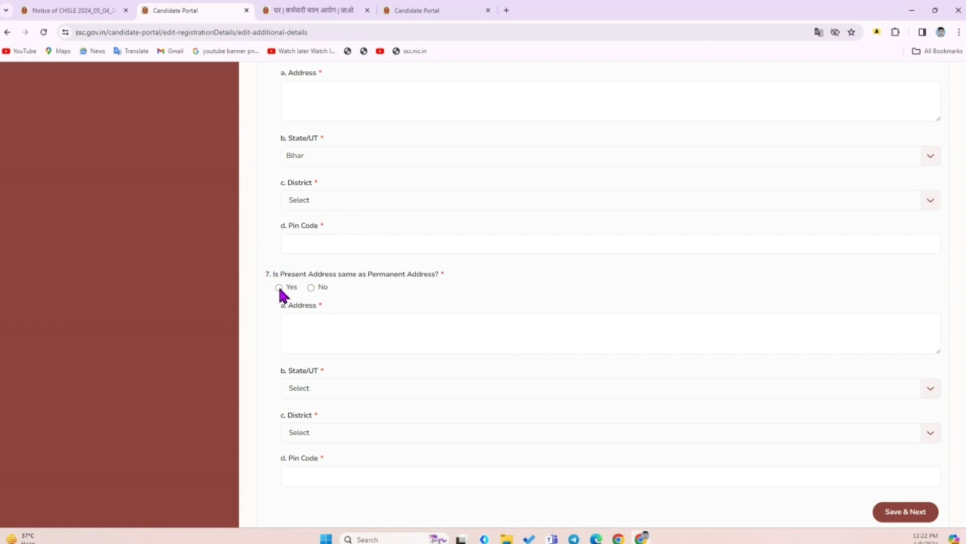
Choose Sheikhpura as the permanent address district and enter the six-digit pin code
left_click(322, 204)
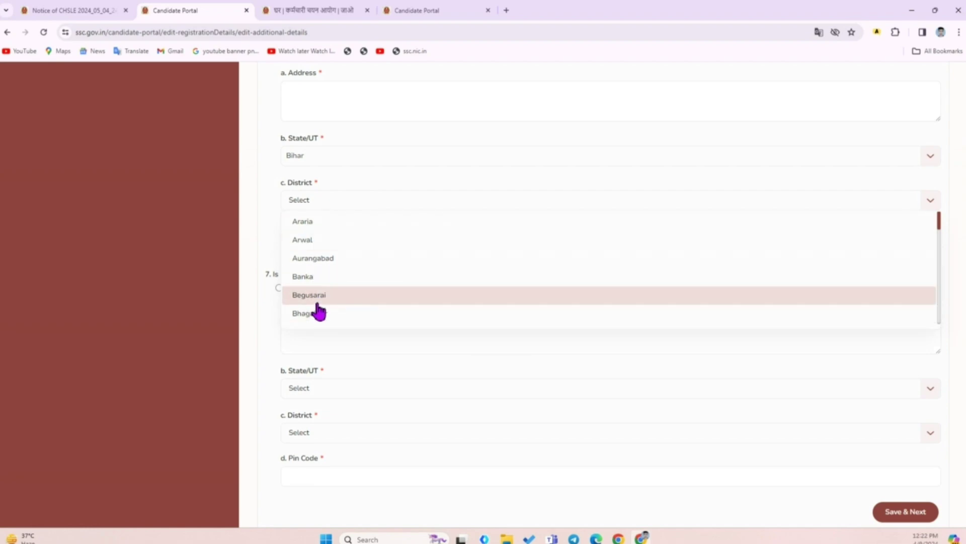
scroll(318, 309, "down", 10)
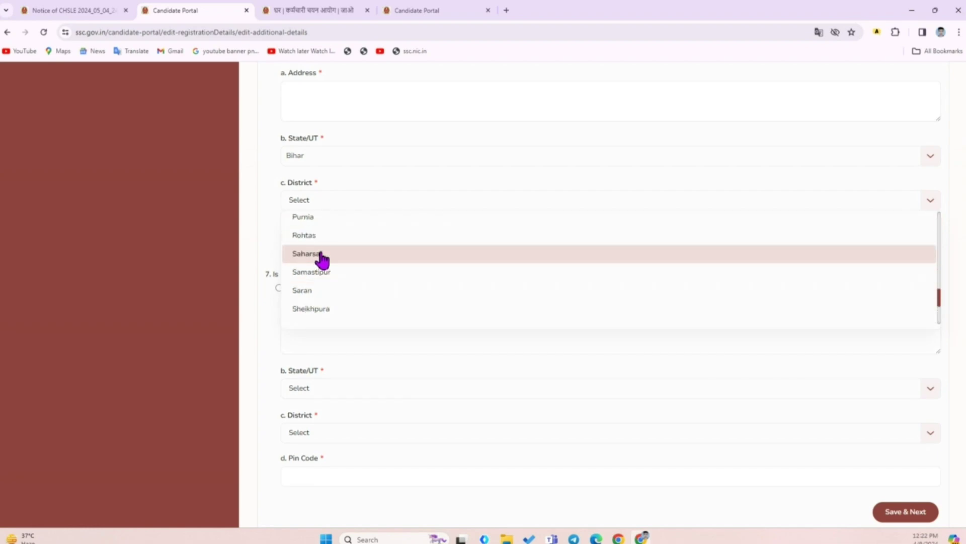
left_click(325, 309)
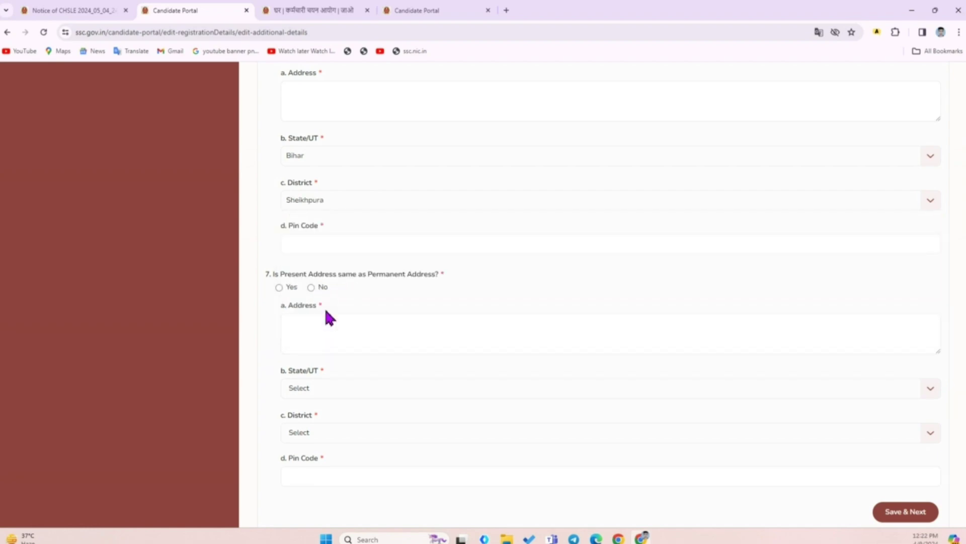
left_click(320, 240)
type("811")
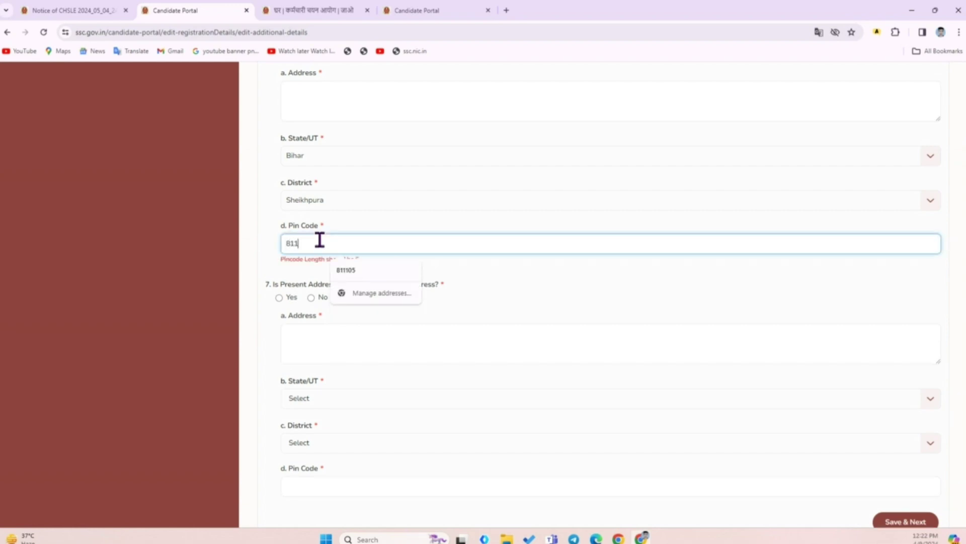
type("105")
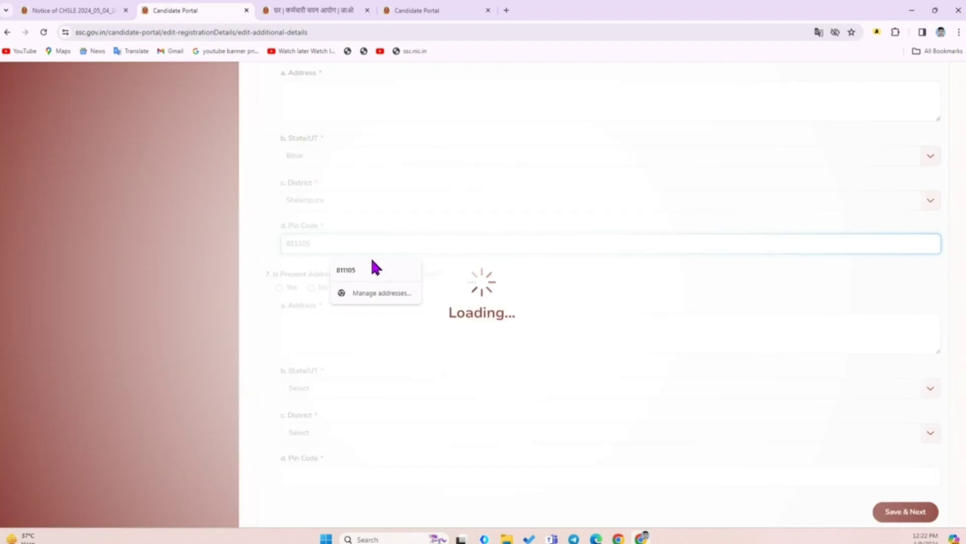
scroll(496, 281, "down", 1)
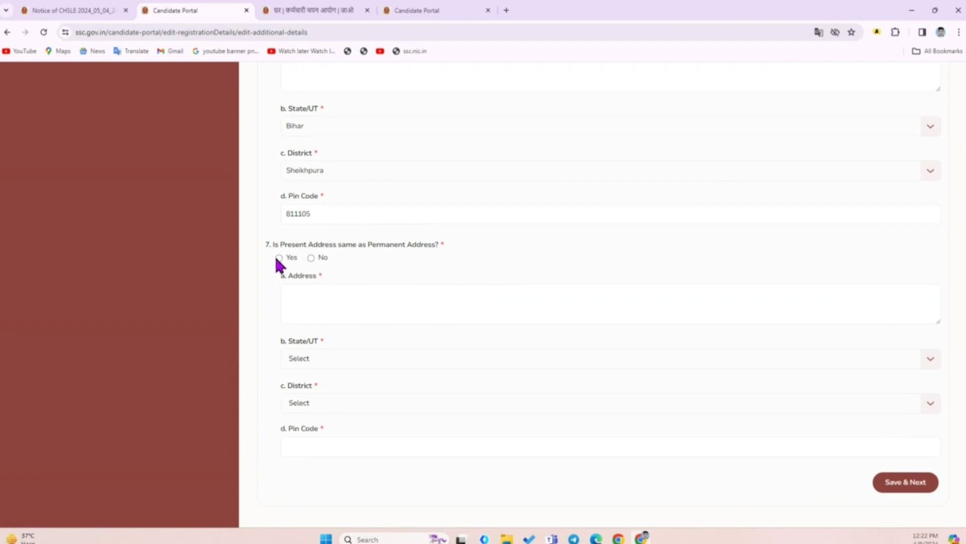
Answer Yes to present address same as permanent, then save the Additional Details and confirm
left_click(278, 258)
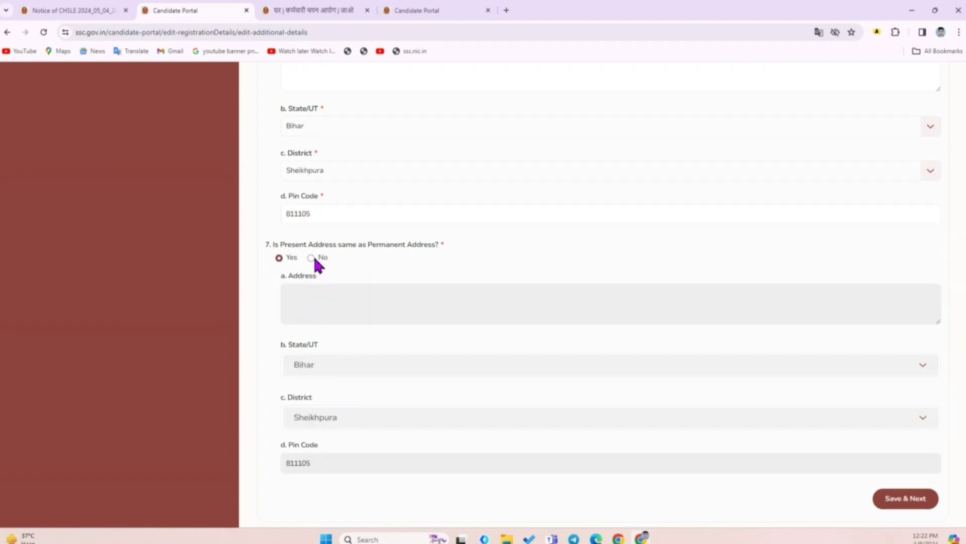
left_click(312, 258)
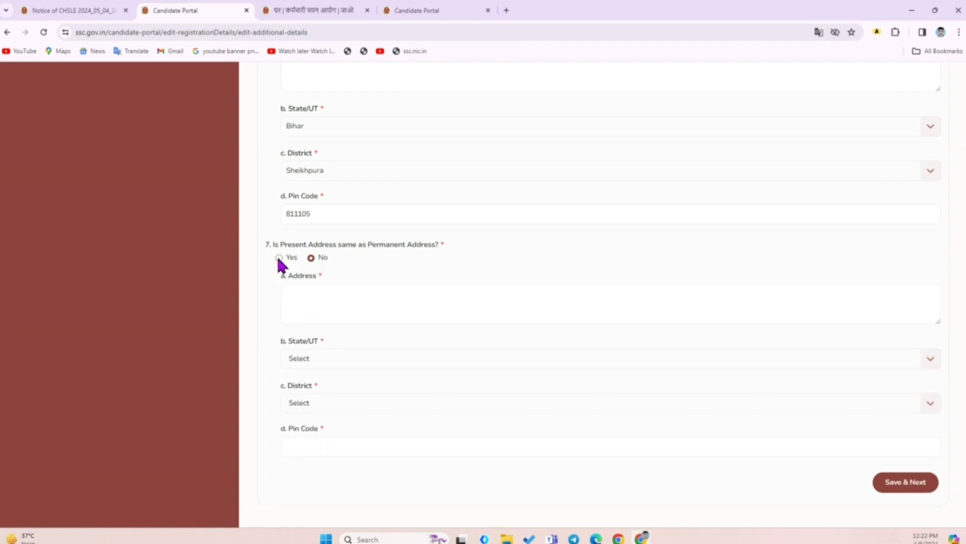
left_click(278, 258)
scroll(792, 295, "down", 3)
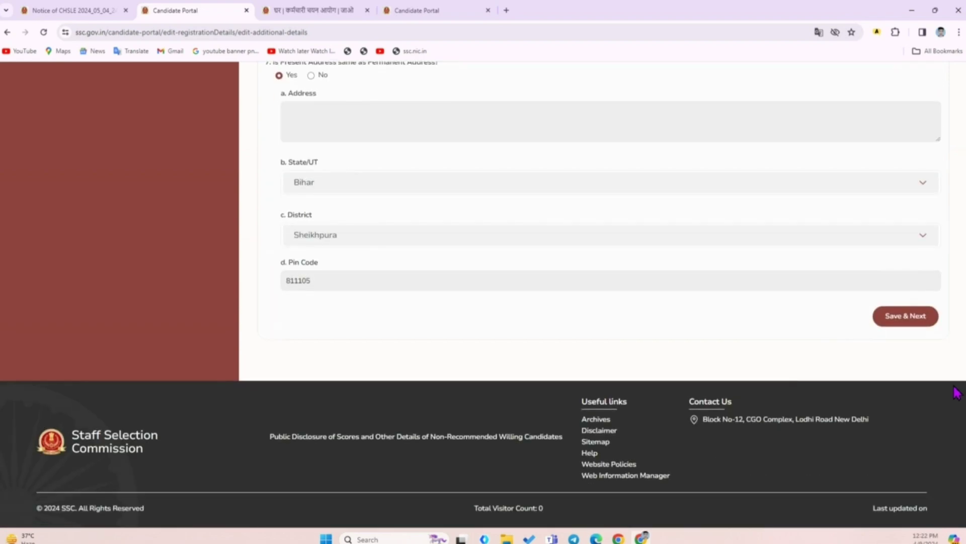
left_click(906, 316)
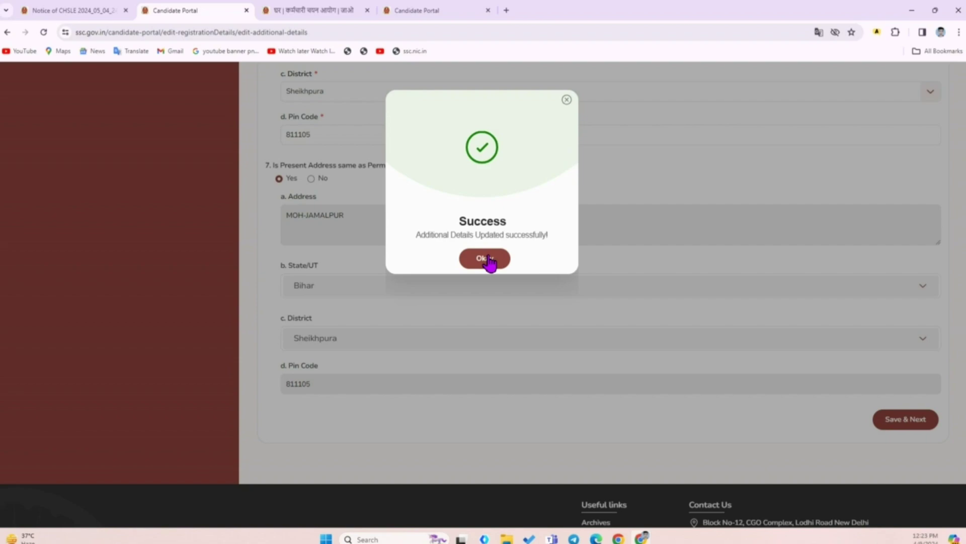
left_click(488, 260)
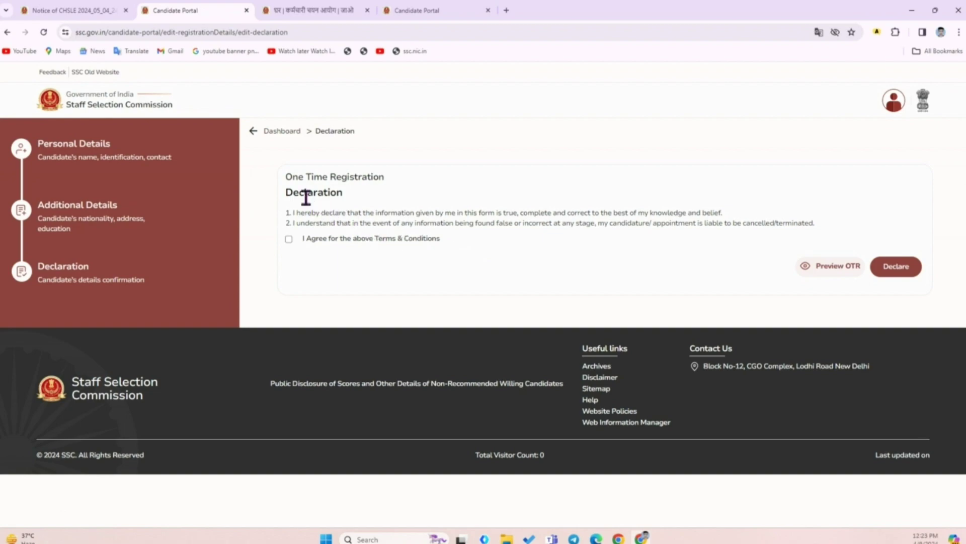
left_click_drag(287, 179, 444, 252)
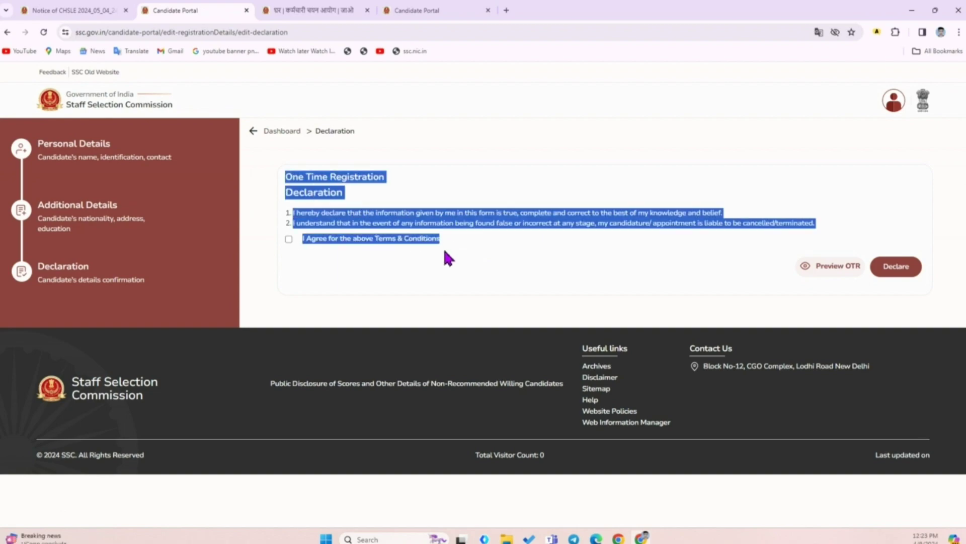
left_click(342, 275)
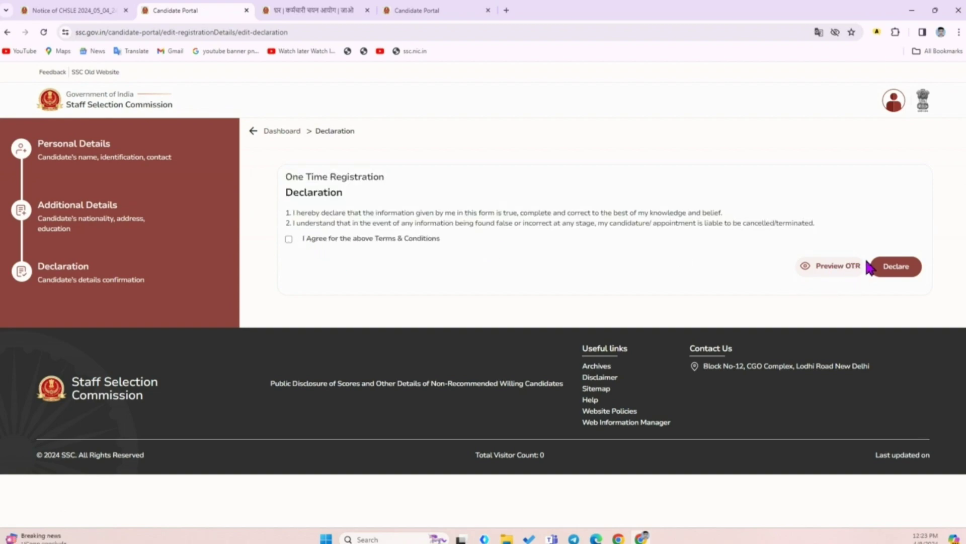
left_click(822, 270)
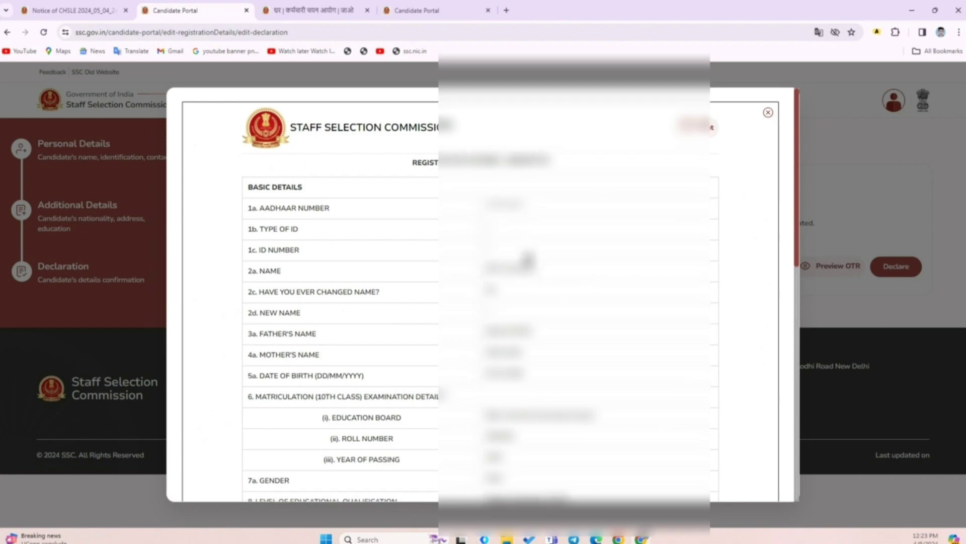
scroll(529, 258, "down", 15)
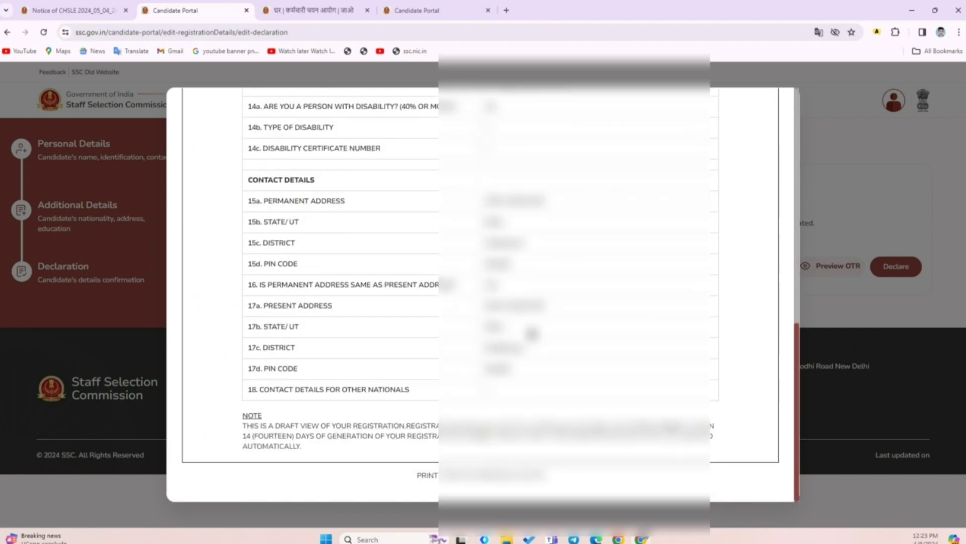
scroll(530, 333, "up", 15)
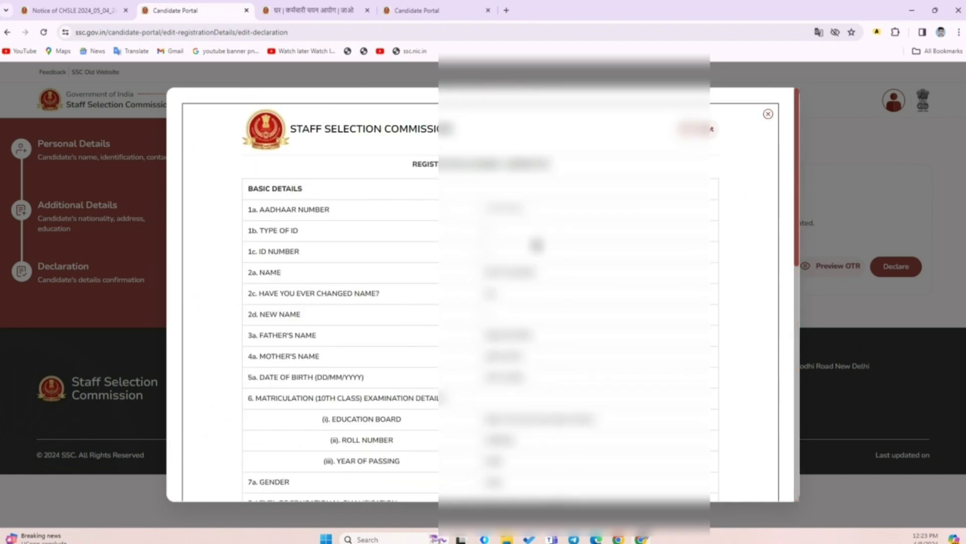
scroll(537, 242, "down", 15)
left_click(550, 352)
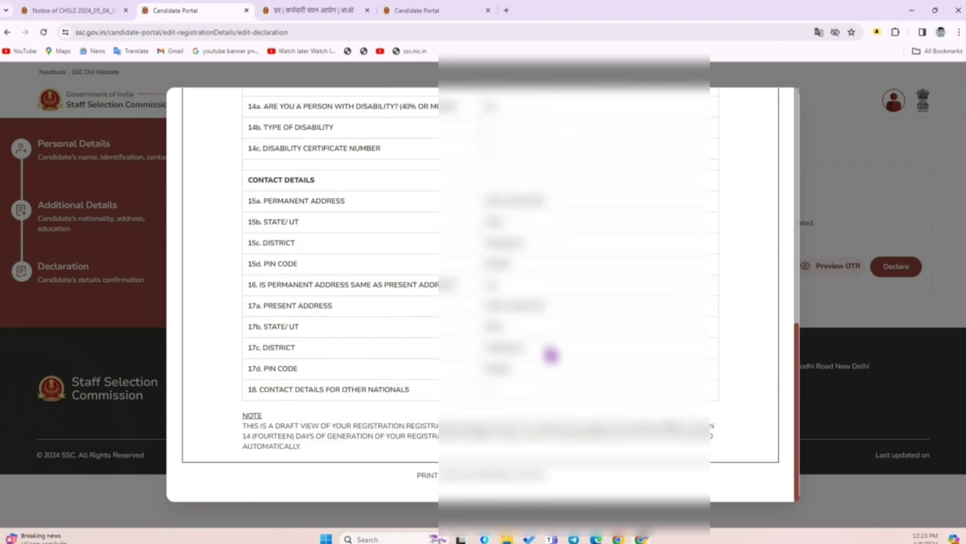
scroll(553, 356, "up", 15)
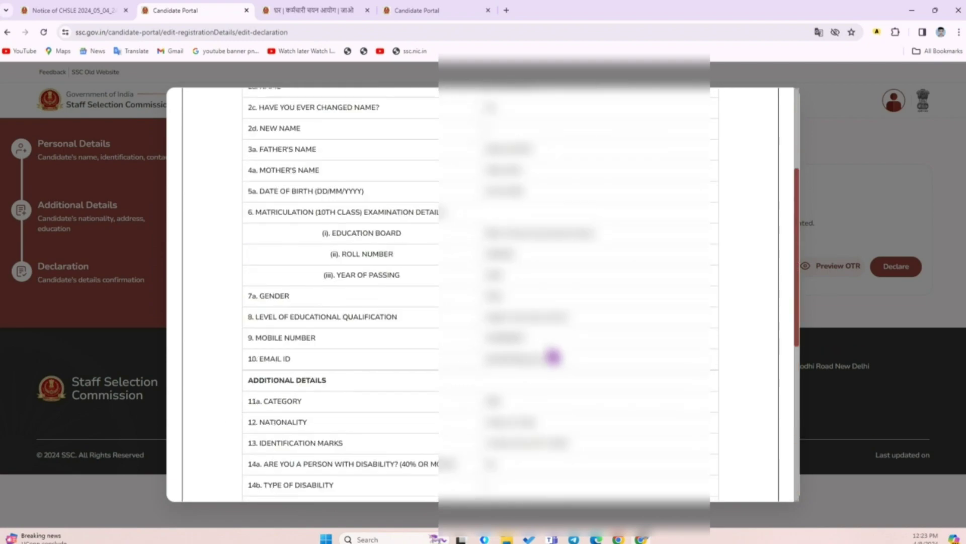
left_click(768, 116)
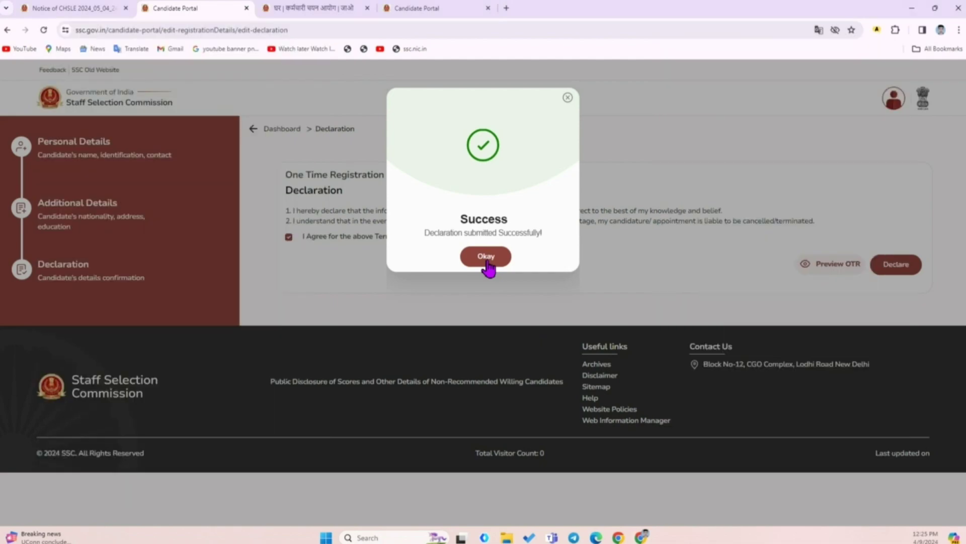
Acknowledge the declaration submitted confirmation
left_click(486, 258)
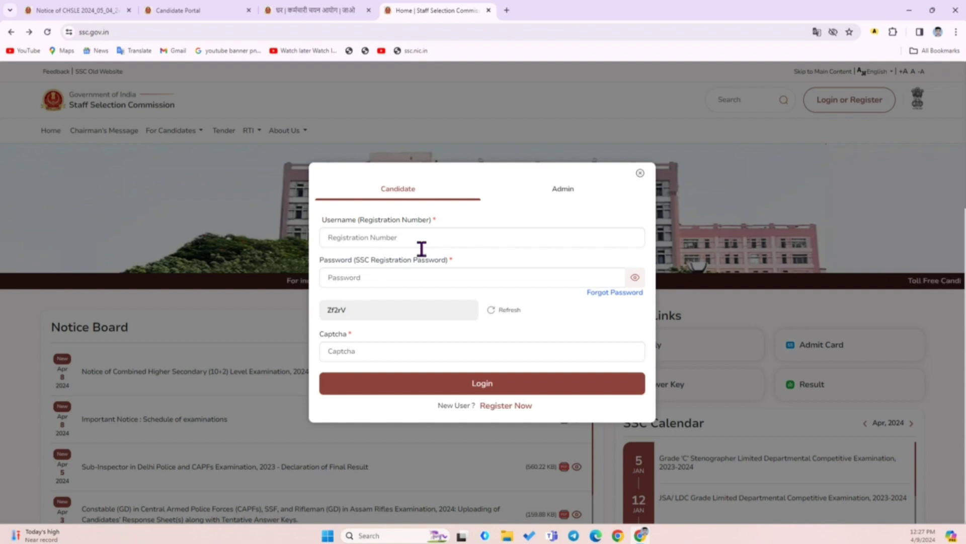
Fill in the registration number, password and captcha, and log in
key("Tab")
left_click(358, 236)
left_click(366, 362)
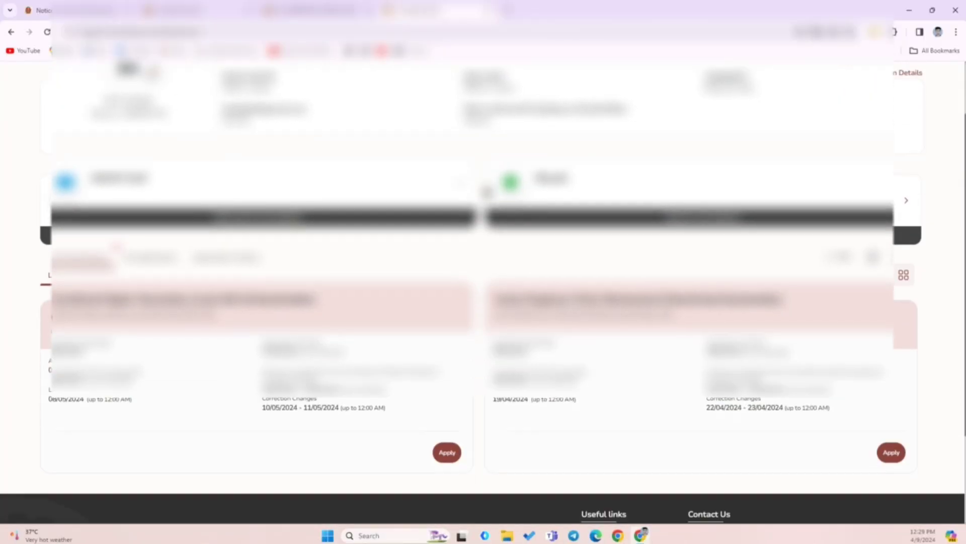
Zoom and scroll the dashboard to the live CHSL and Junior Engineer examinations
scroll(486, 192, "down", 2)
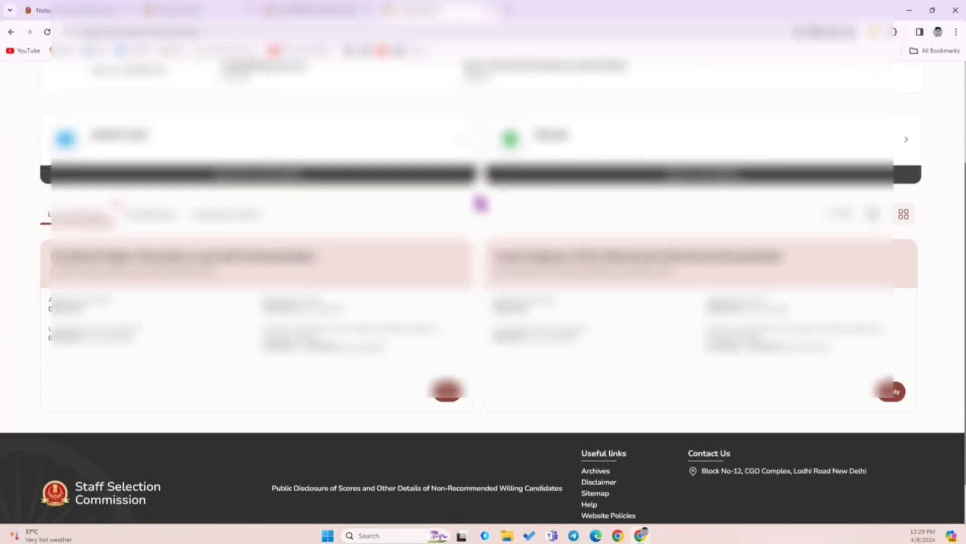
scroll(479, 205, "up", 4)
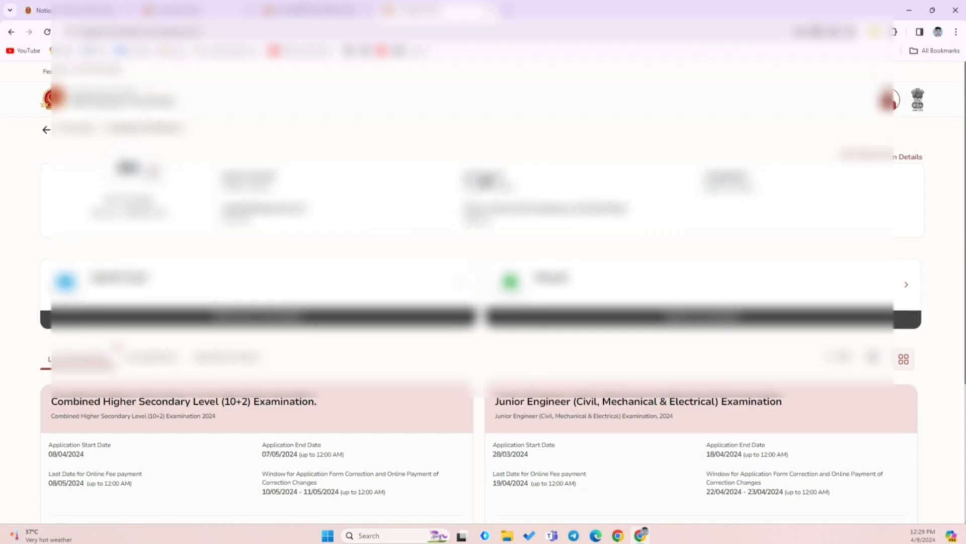
scroll(487, 176, "down", 4)
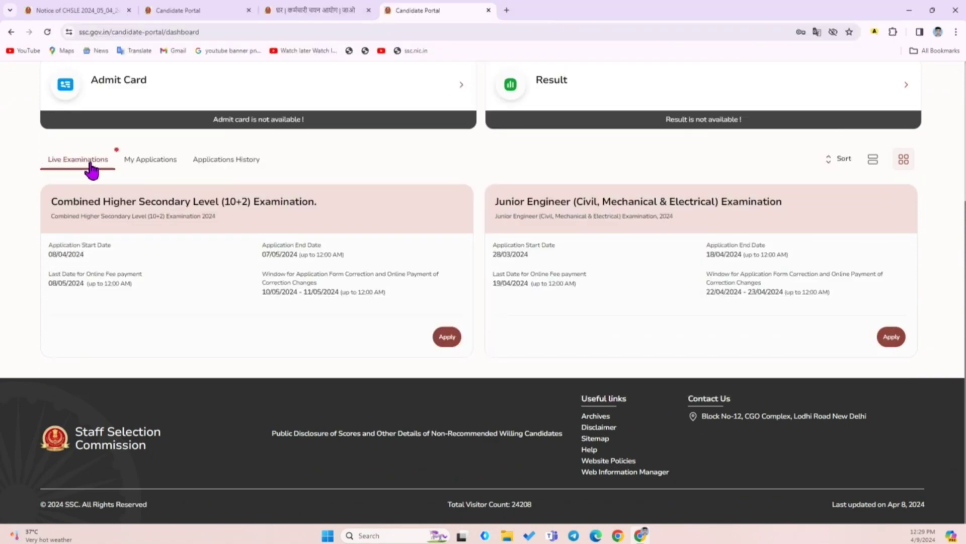
key("ctrl+plus")
key("ctrl+plus")
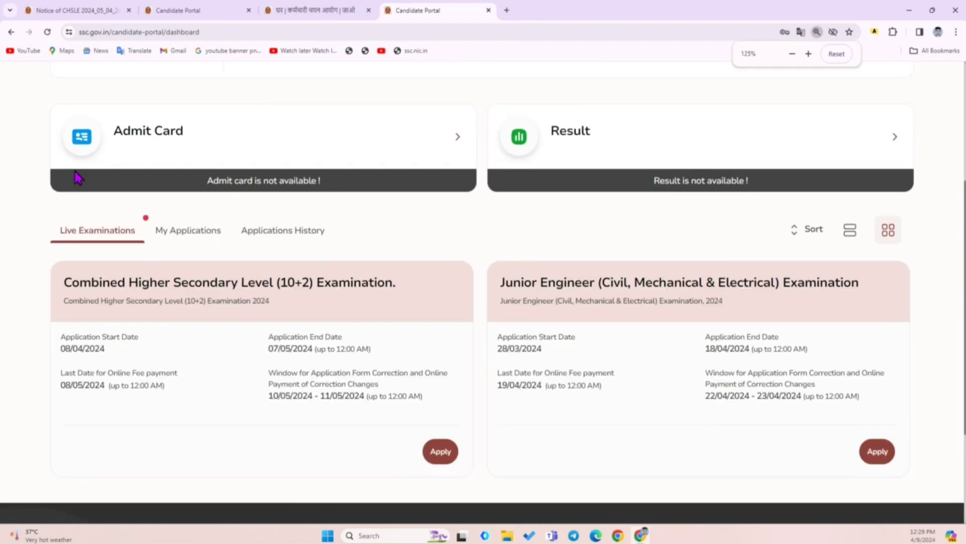
scroll(79, 178, "down", 3)
scroll(119, 199, "up", 2)
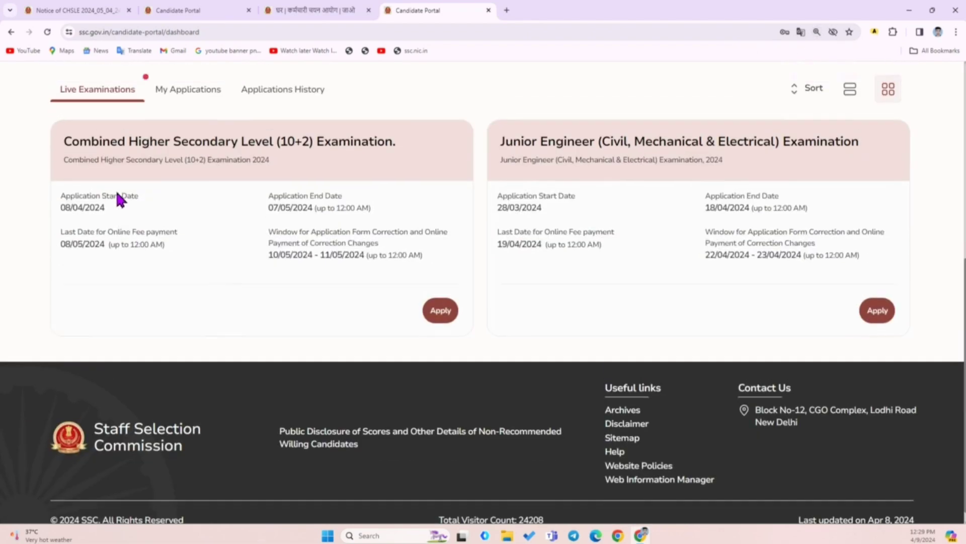